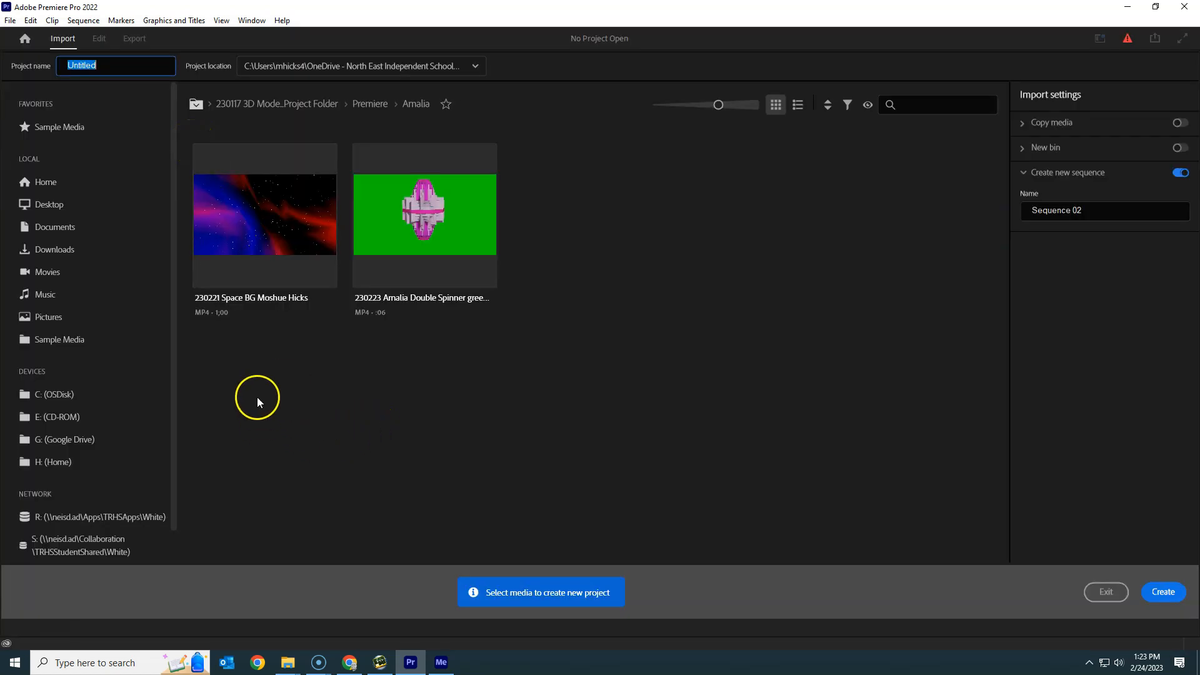
# Name the new project with the date 230224, the model's name, "Model Composite" and the author's full name
pyautogui.click(474, 415)
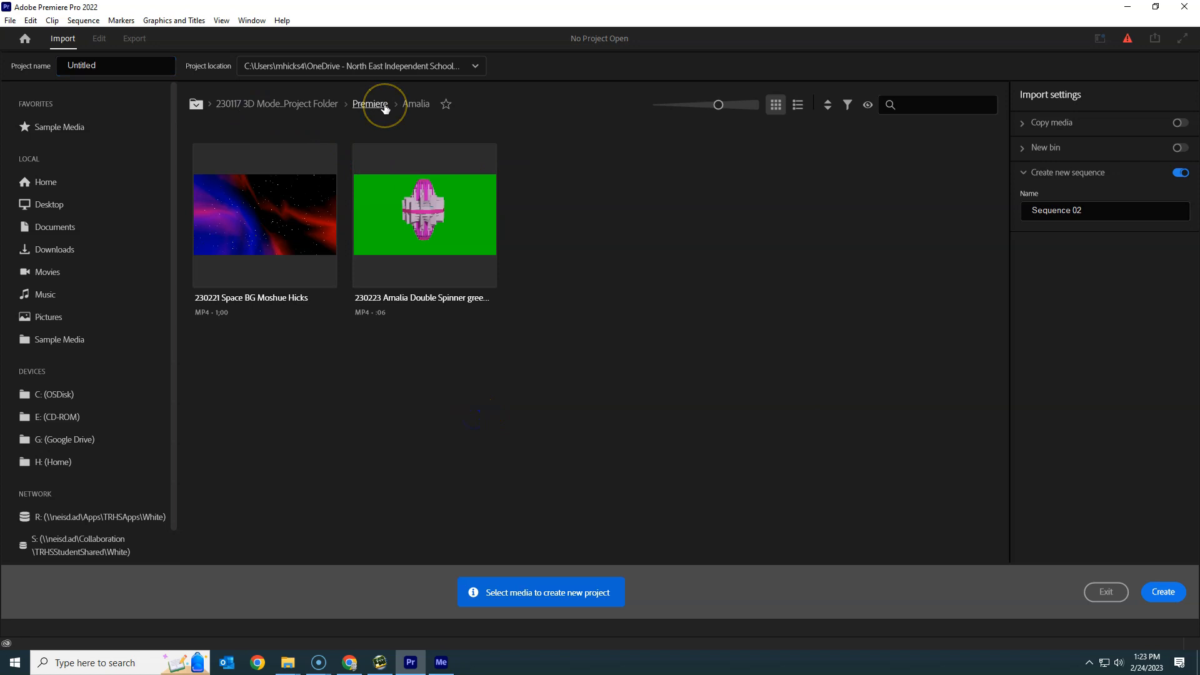
pyautogui.click(413, 108)
pyautogui.click(108, 64)
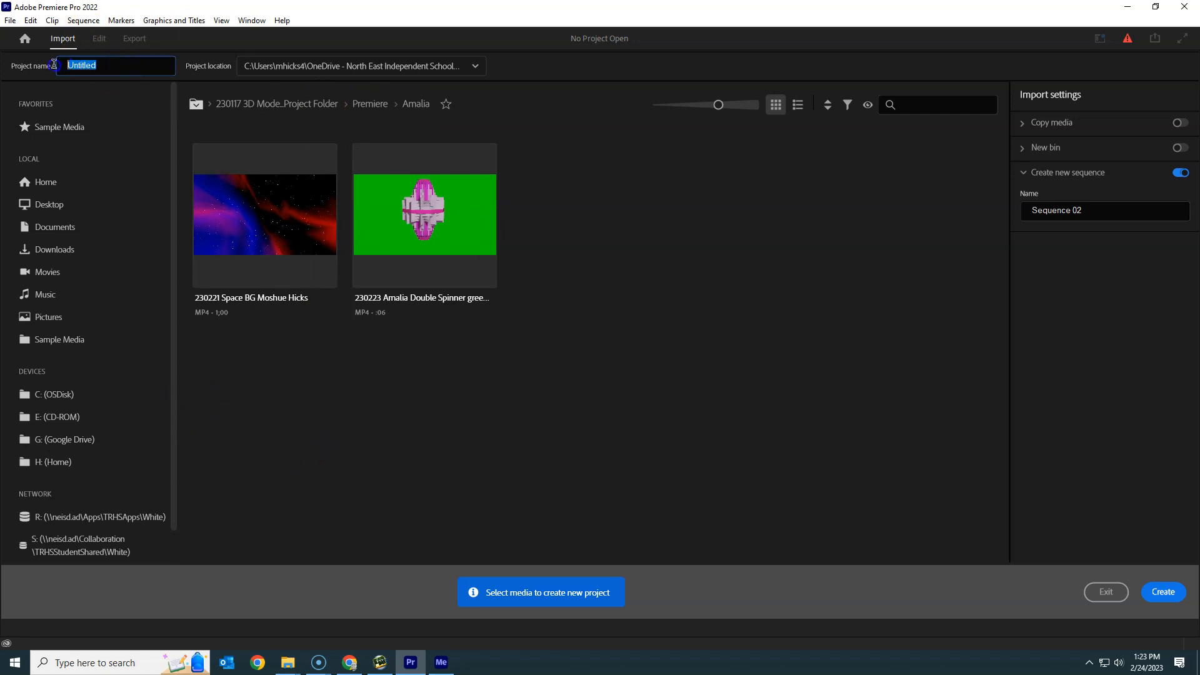
pyautogui.write('23')
pyautogui.write('0224 Amalia Model Compo')
pyautogui.write('site Moshue H')
pyautogui.write('icks')
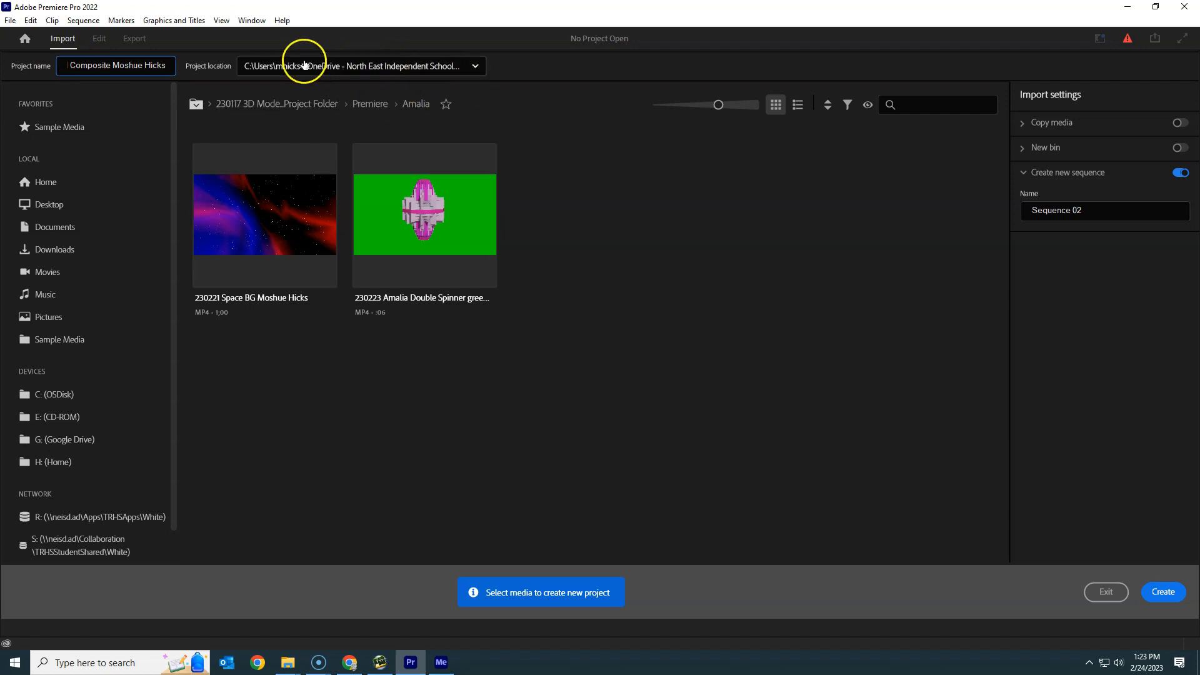
# Set the project location to the model's folder inside Premiere in the 230117 3D Modeling Project Folder
pyautogui.click(476, 66)
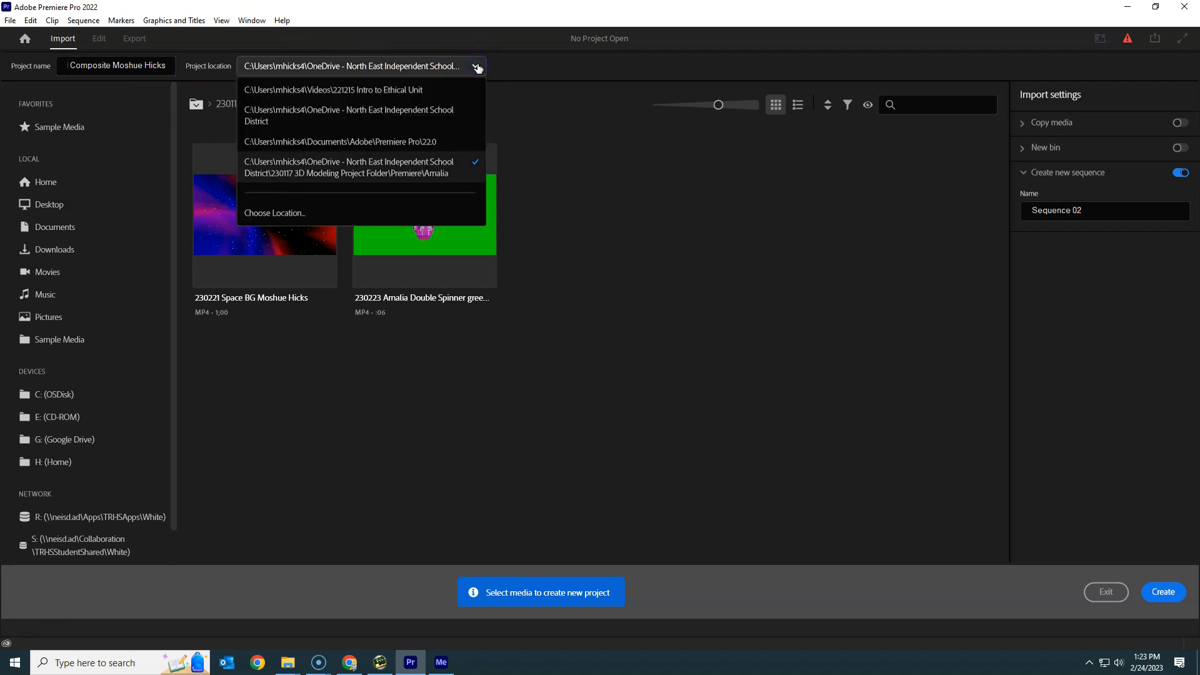
pyautogui.click(198, 326)
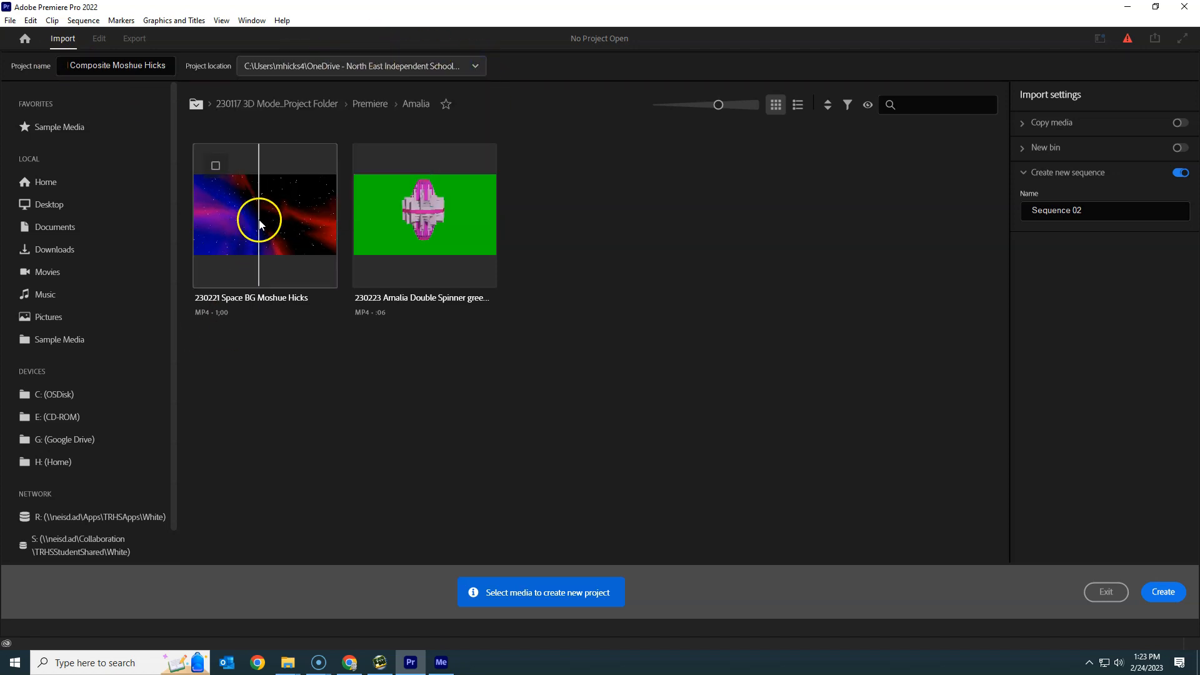
pyautogui.click(474, 68)
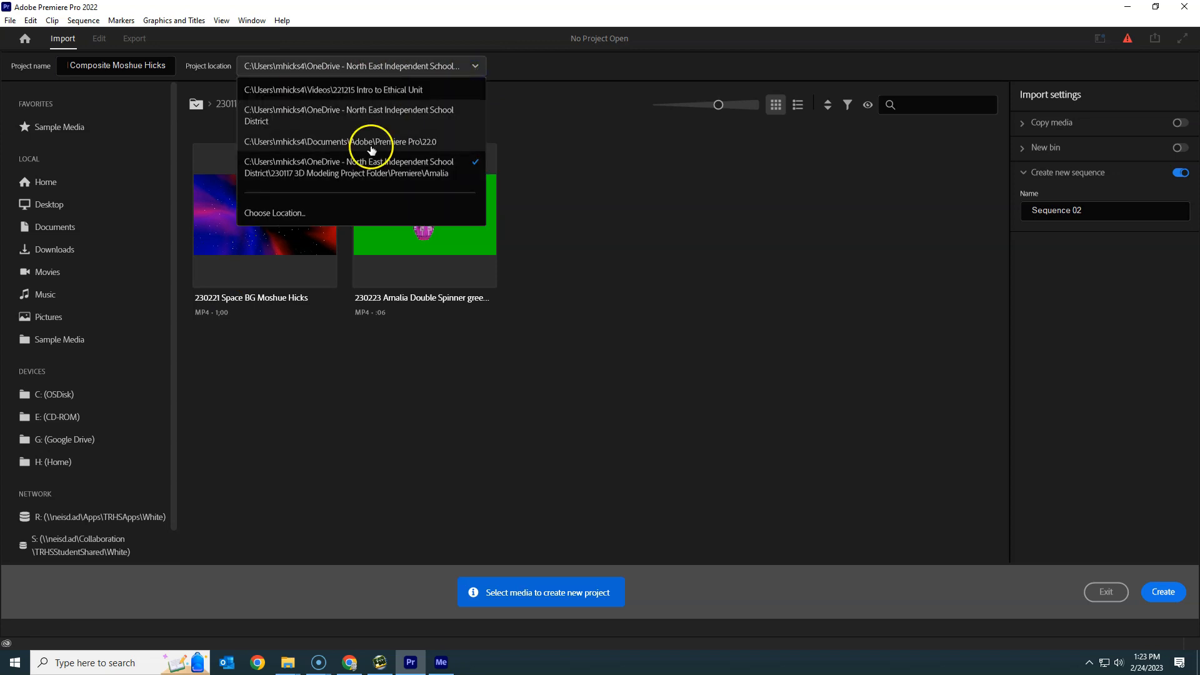
pyautogui.click(287, 209)
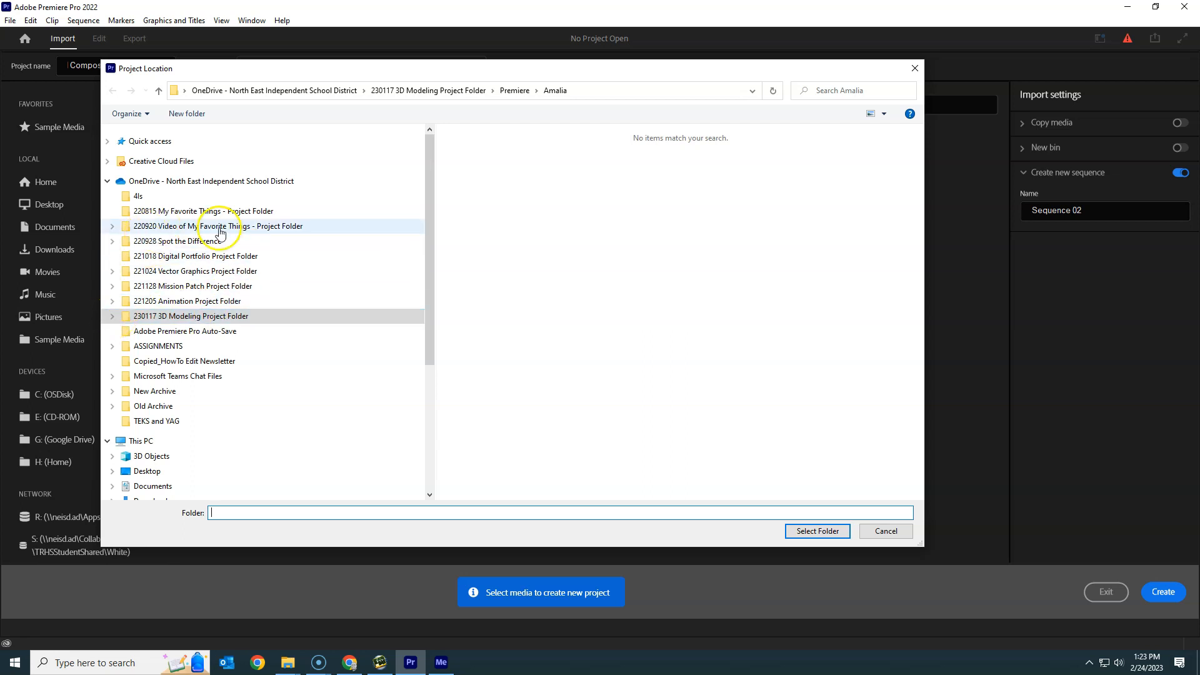
pyautogui.click(122, 322)
pyautogui.click(123, 323)
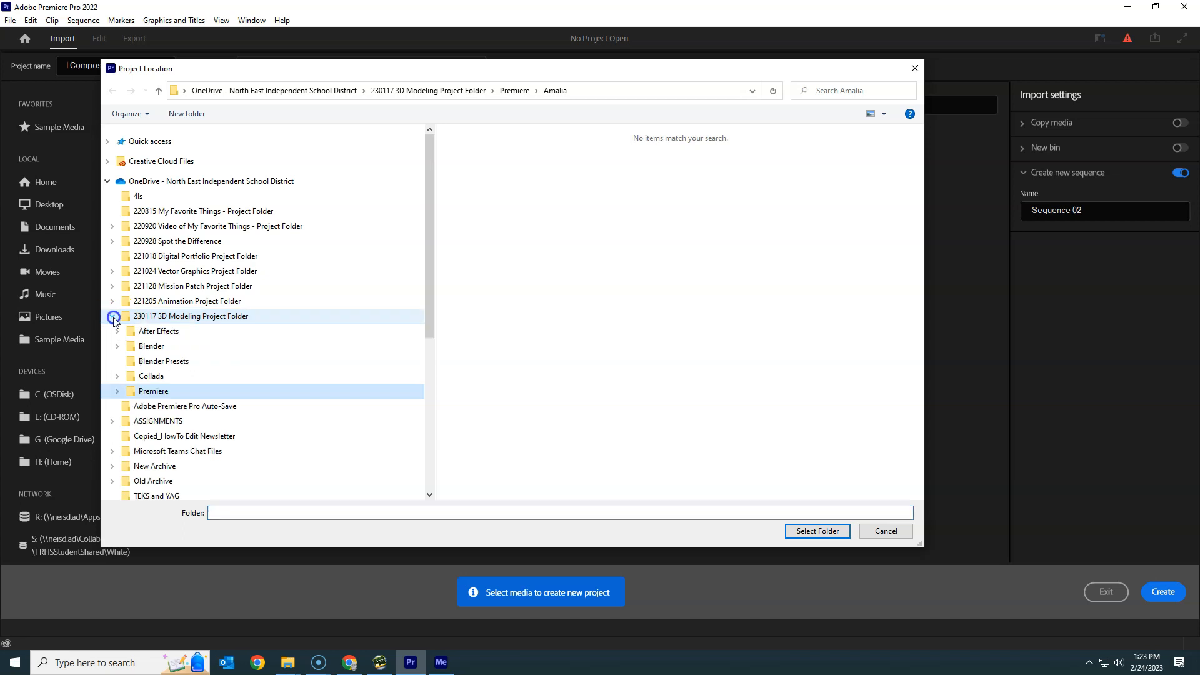
pyautogui.click(117, 391)
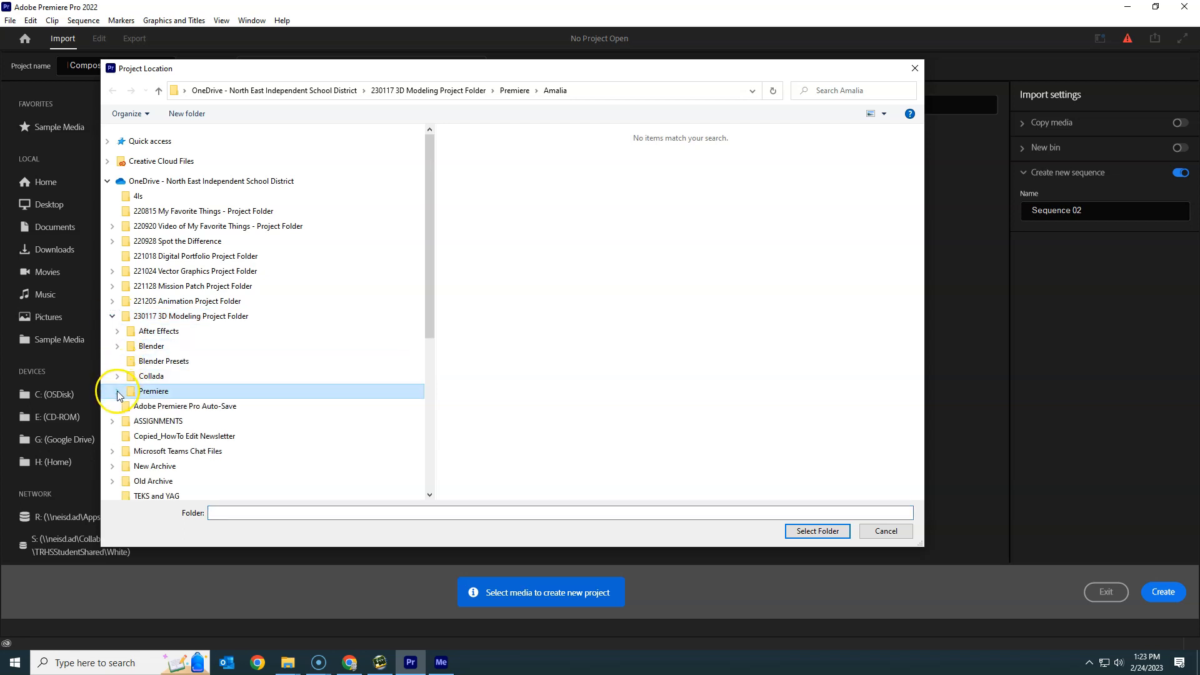
pyautogui.click(156, 422)
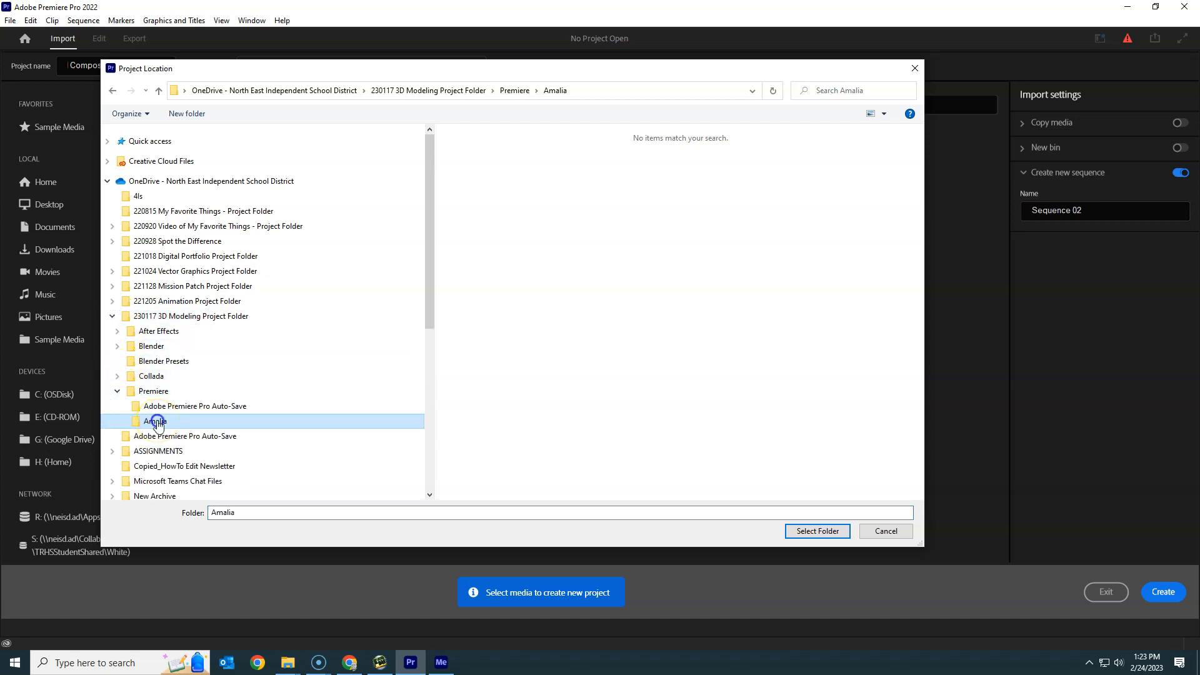
pyautogui.click(817, 532)
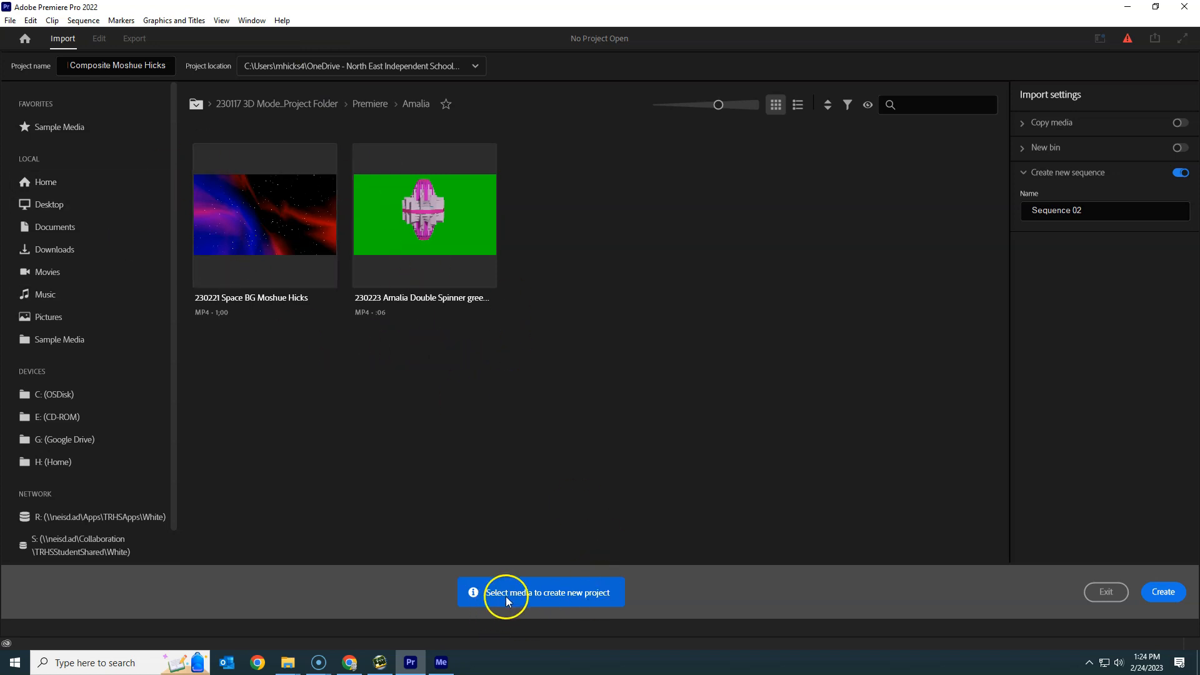
# Select both the space background and green-screen spinner clips, name the new sequence Master, and create the project
pyautogui.moveTo(538, 427); pyautogui.dragTo(280, 220)
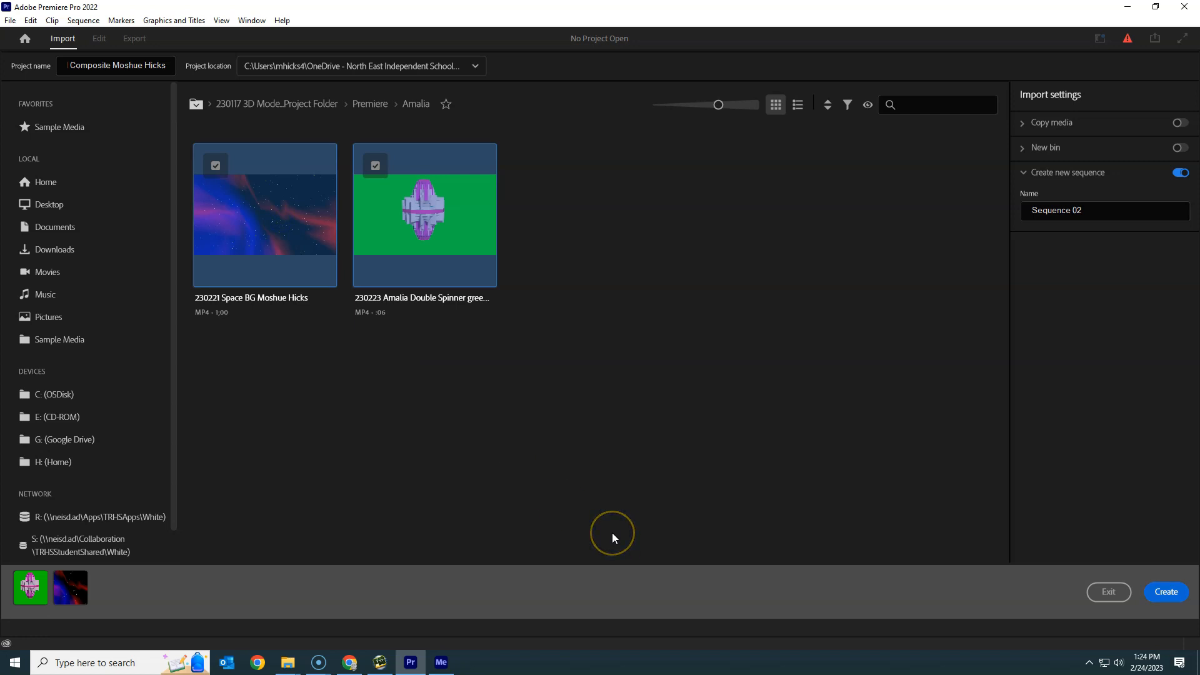
pyautogui.moveTo(1085, 211); pyautogui.dragTo(1018, 213)
pyautogui.write('Master')
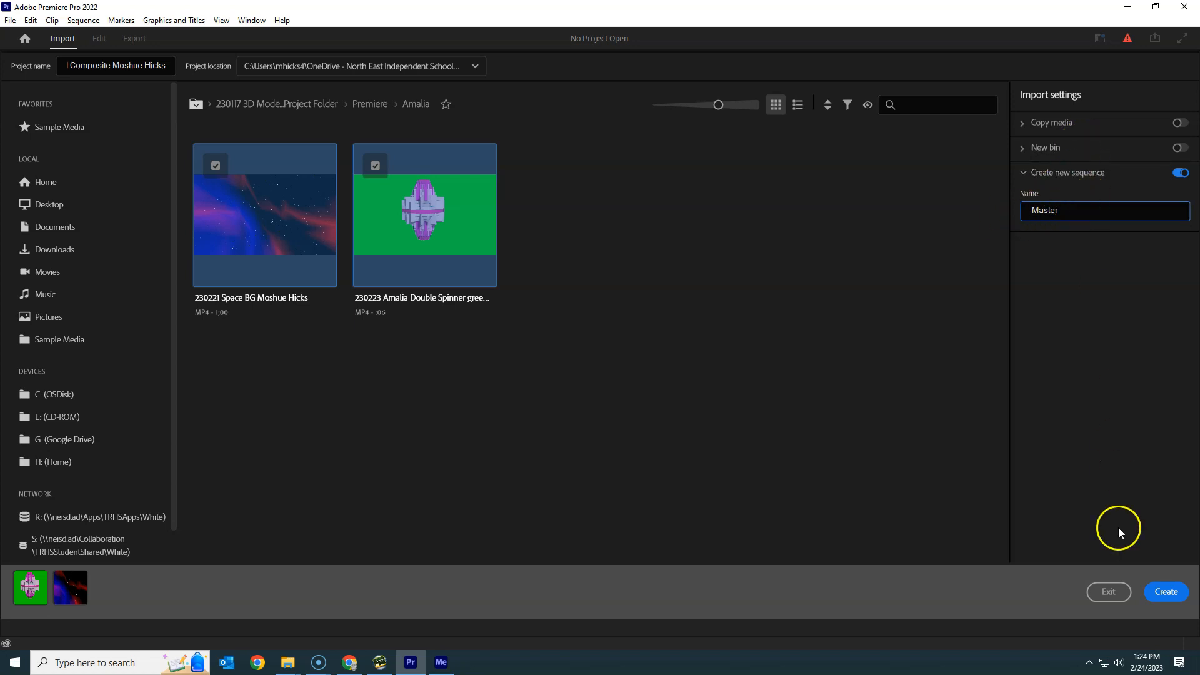
pyautogui.click(1179, 603)
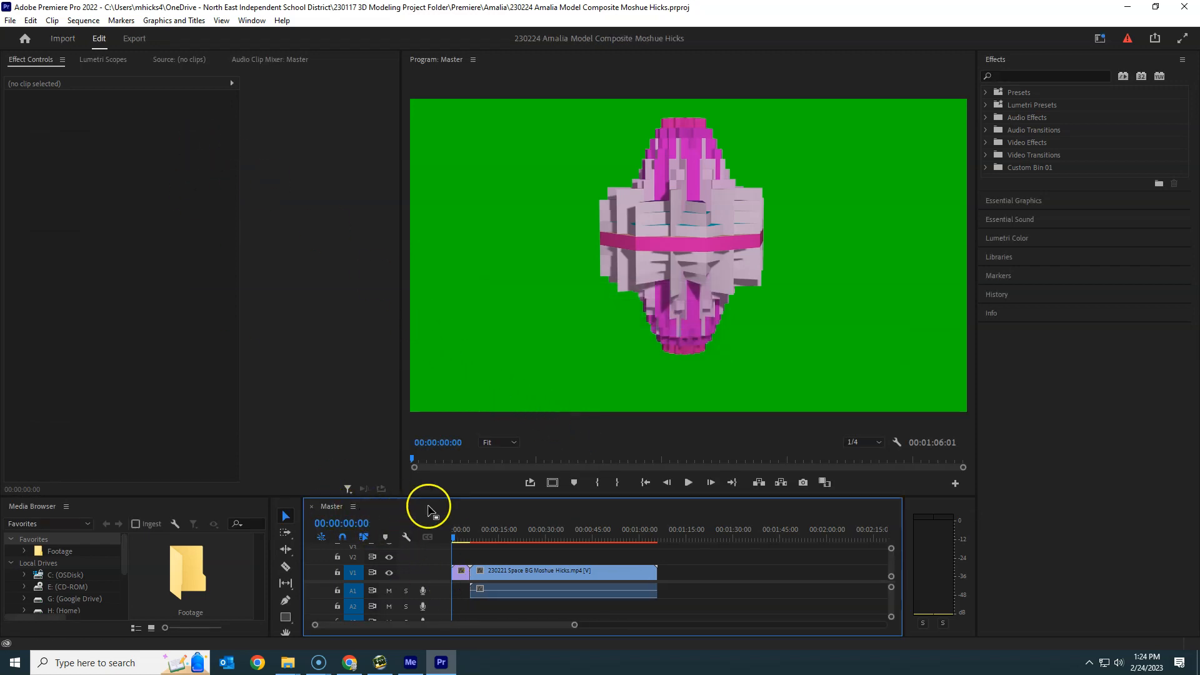
# Stack the green-screen spinner clip on V2 above the space background on V1, with both starting at the sequence's beginning
pyautogui.moveTo(460, 532)
pyautogui.mouseDown()
pyautogui.moveTo(480, 537)
pyautogui.moveTo(448, 534)
pyautogui.moveTo(476, 536)
pyautogui.moveTo(460, 534)
pyautogui.mouseUp()
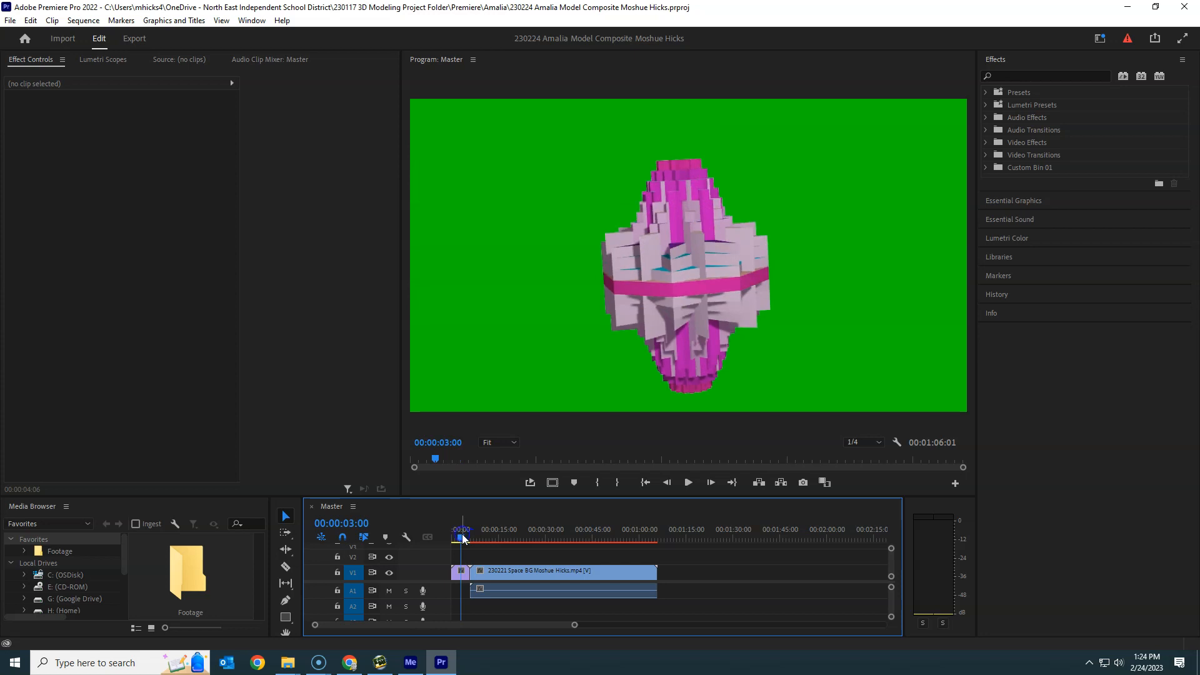
pyautogui.moveTo(463, 577); pyautogui.dragTo(487, 640)
pyautogui.click(500, 571)
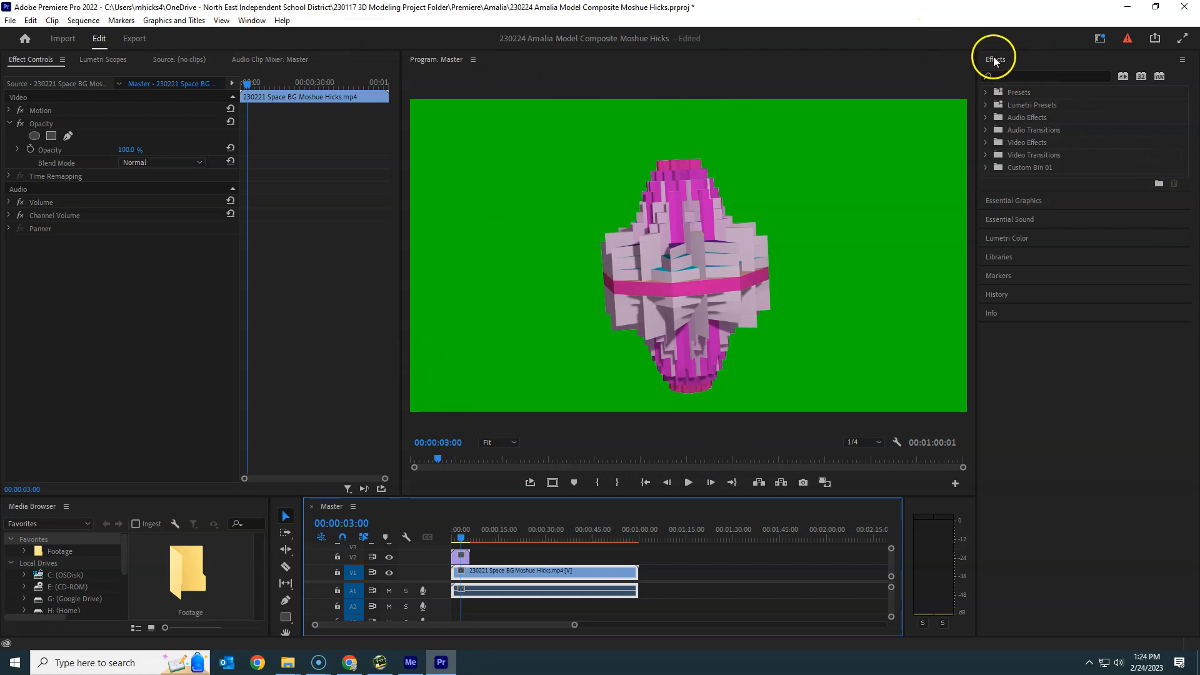
# Search the effects for "ultra" and apply Ultra Key to the green-screen spinner clip on V2
pyautogui.click(250, 20)
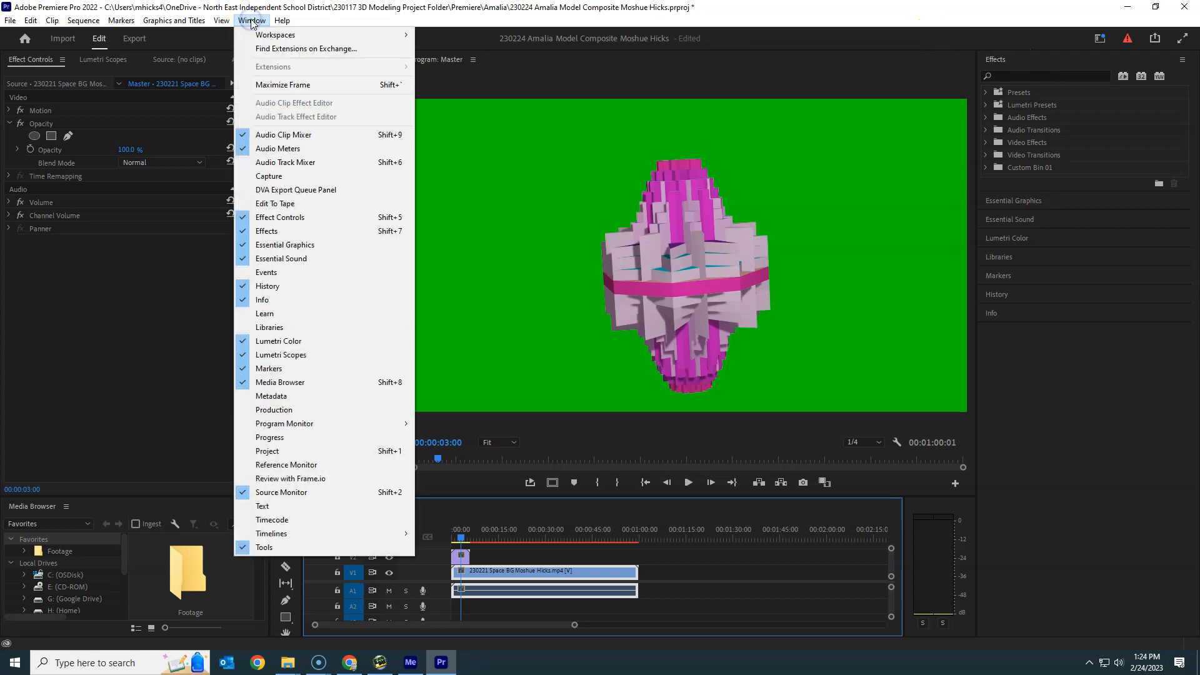
pyautogui.moveTo(281, 35)
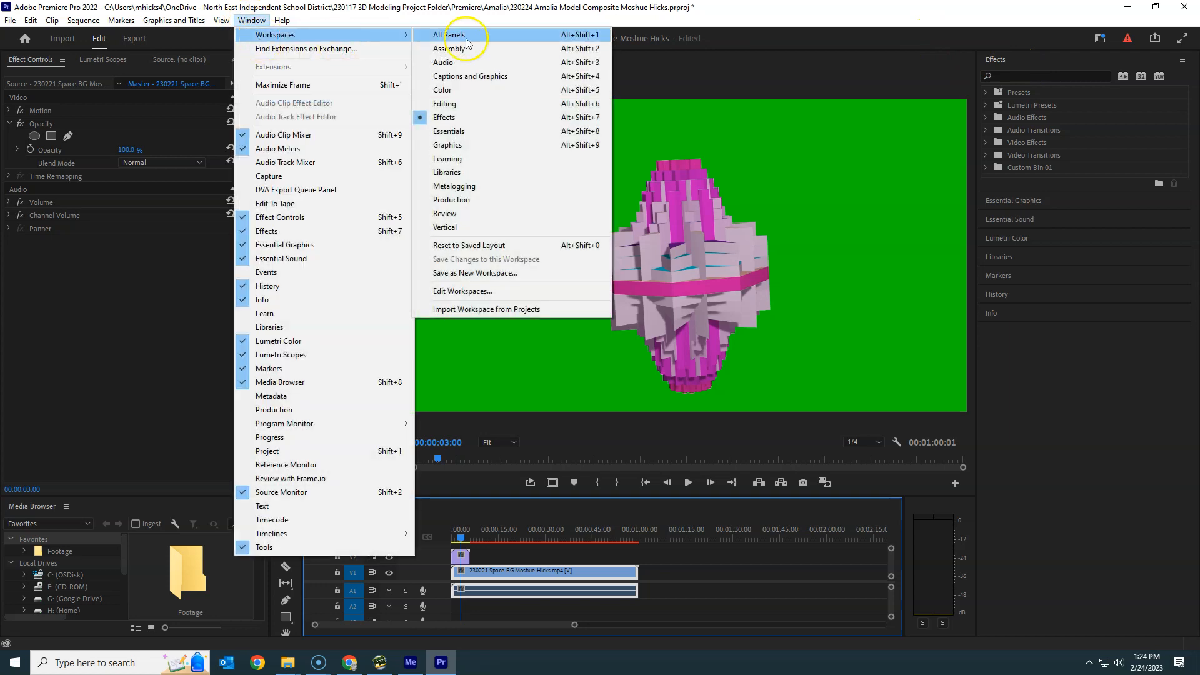
pyautogui.click(1038, 77)
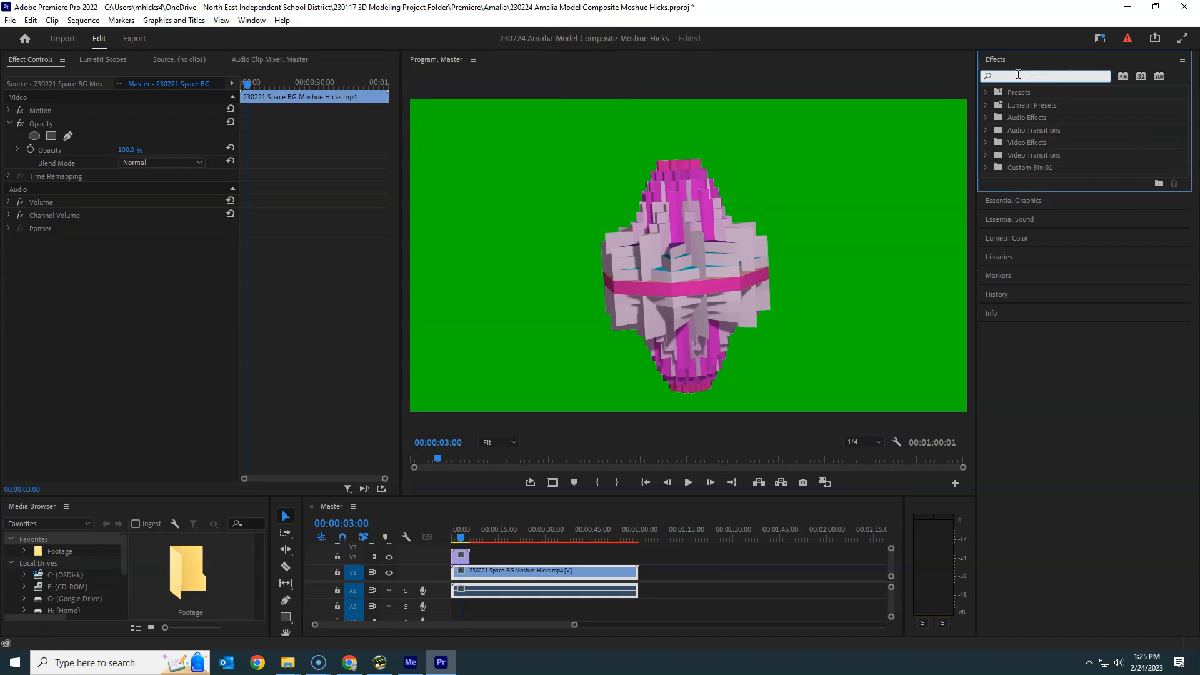
pyautogui.write('ultra')
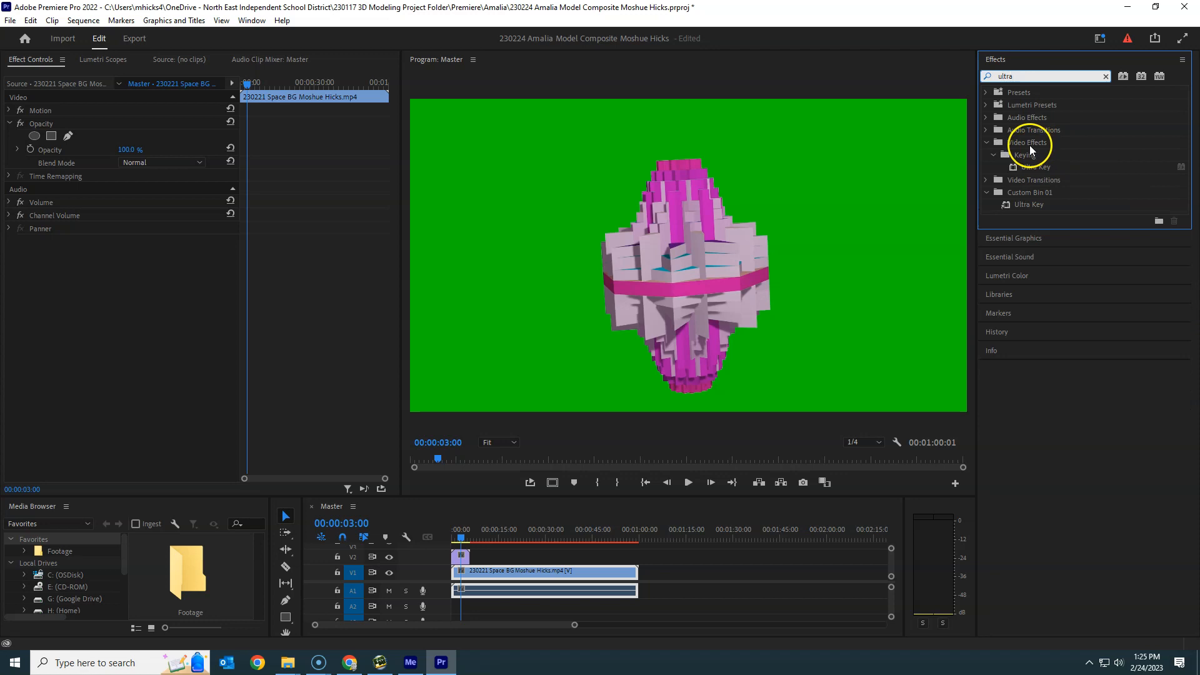
pyautogui.moveTo(1028, 167); pyautogui.dragTo(855, 203)
pyautogui.moveTo(532, 481); pyautogui.dragTo(460, 555)
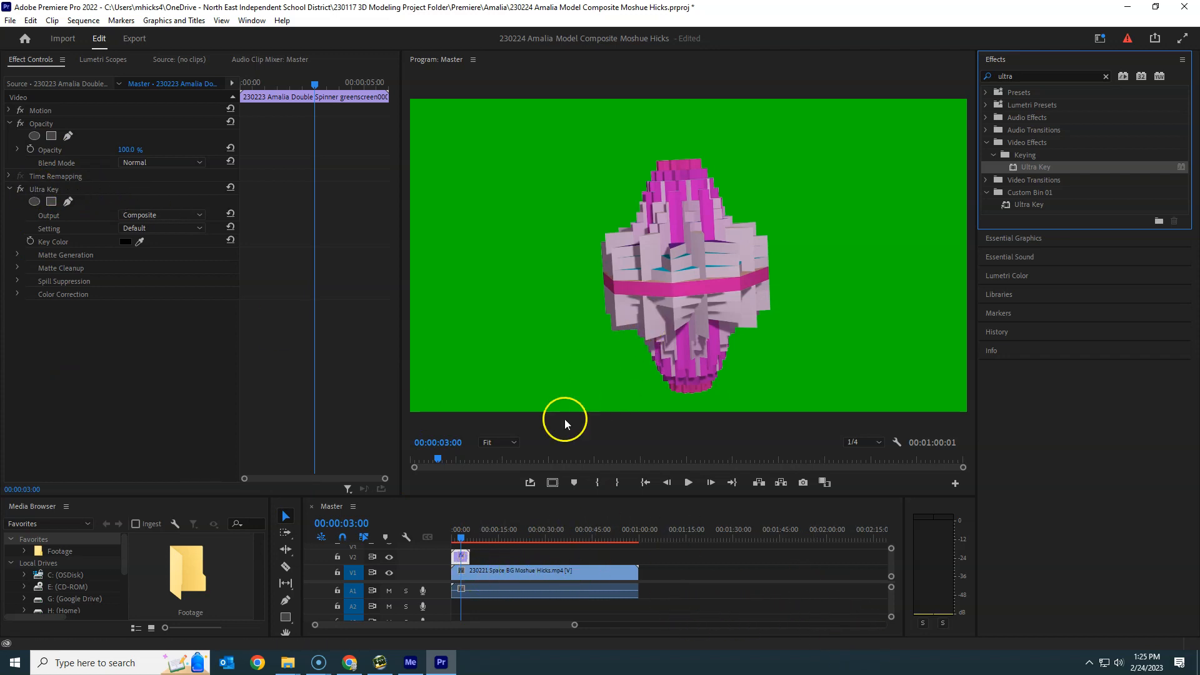
# Trim the end of the space background clip so it lasts about 25 seconds
pyautogui.moveTo(461, 537); pyautogui.dragTo(470, 539)
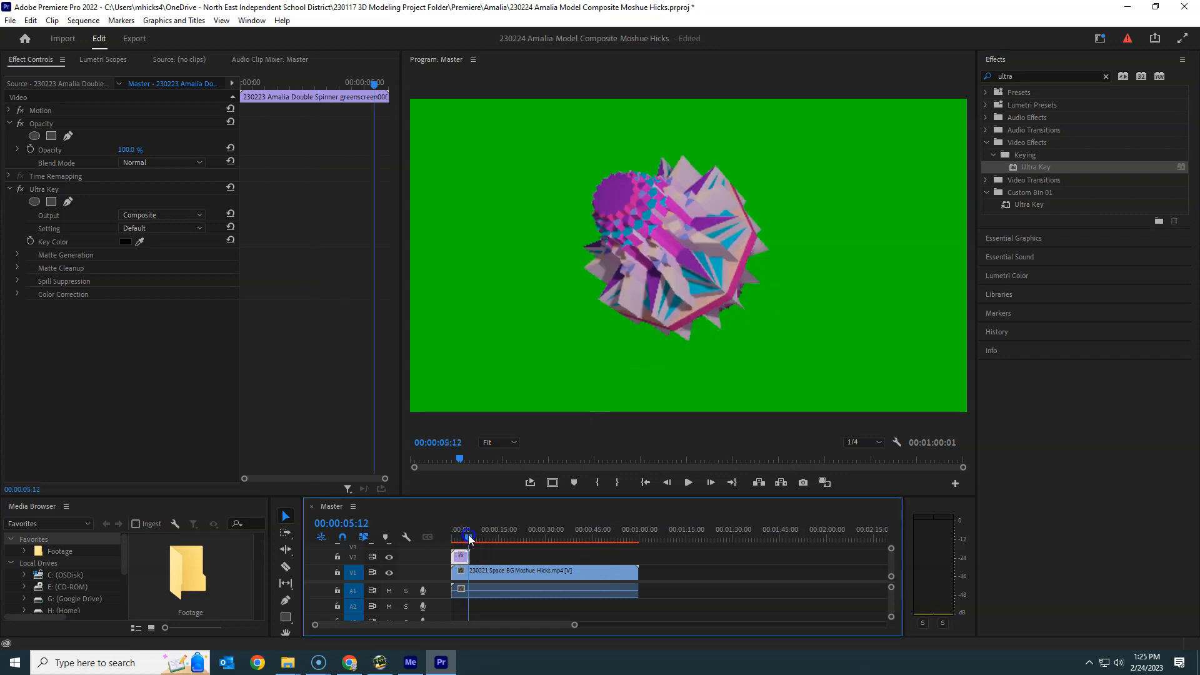
pyautogui.moveTo(576, 629); pyautogui.dragTo(495, 627)
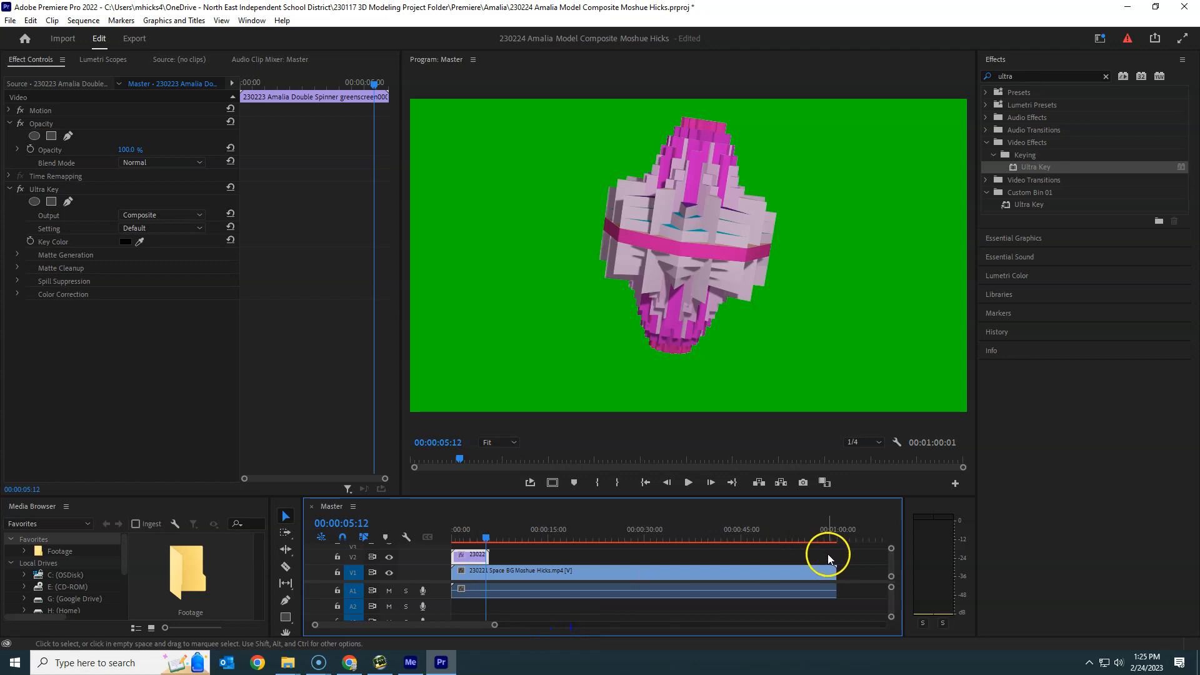
pyautogui.moveTo(835, 571); pyautogui.dragTo(610, 570)
pyautogui.moveTo(380, 662)
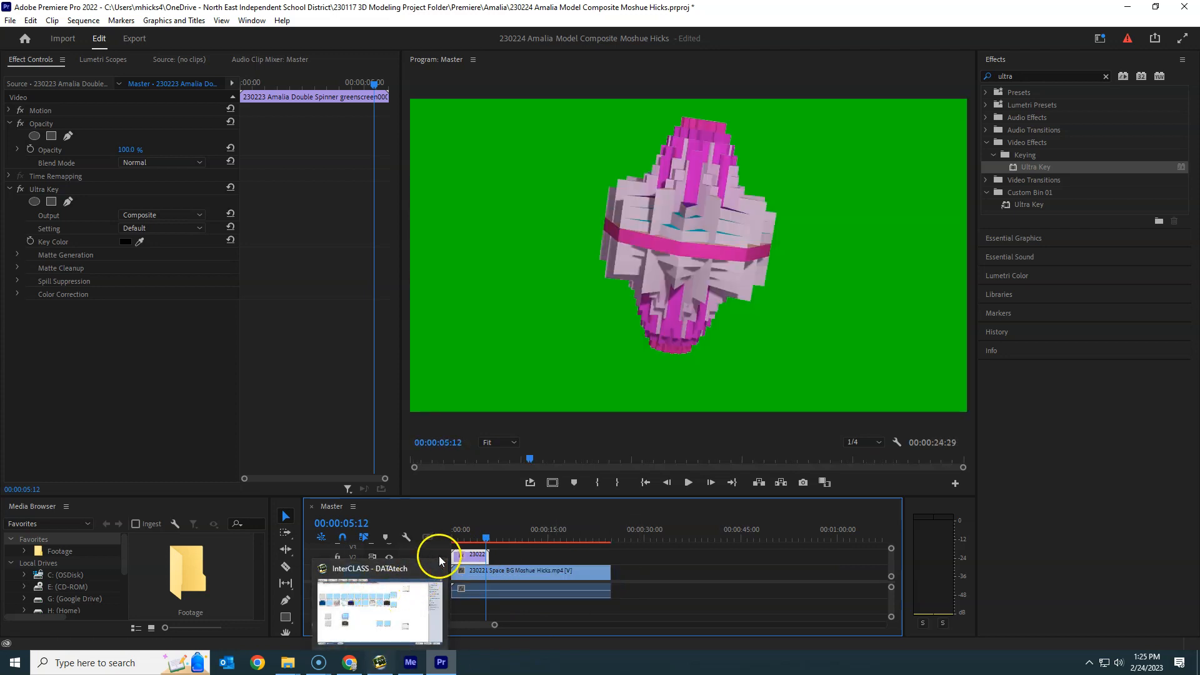
# Set the Ultra Key color by sampling the green backdrop around the model
pyautogui.moveTo(487, 539); pyautogui.dragTo(476, 537)
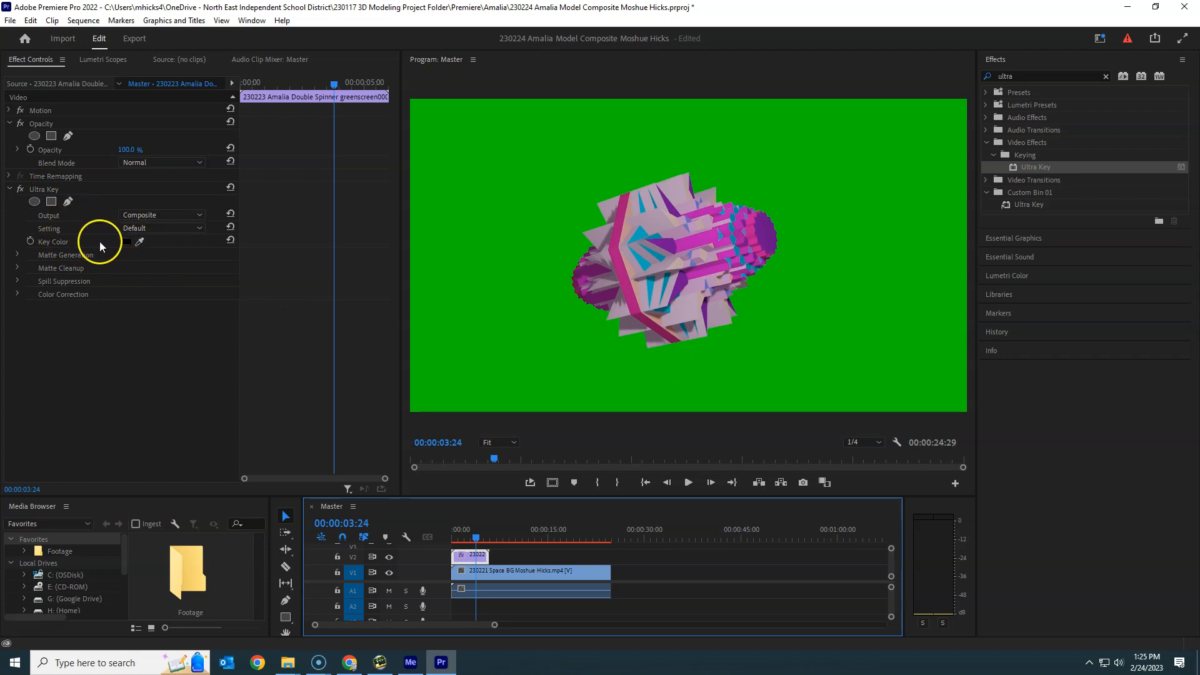
pyautogui.click(140, 242)
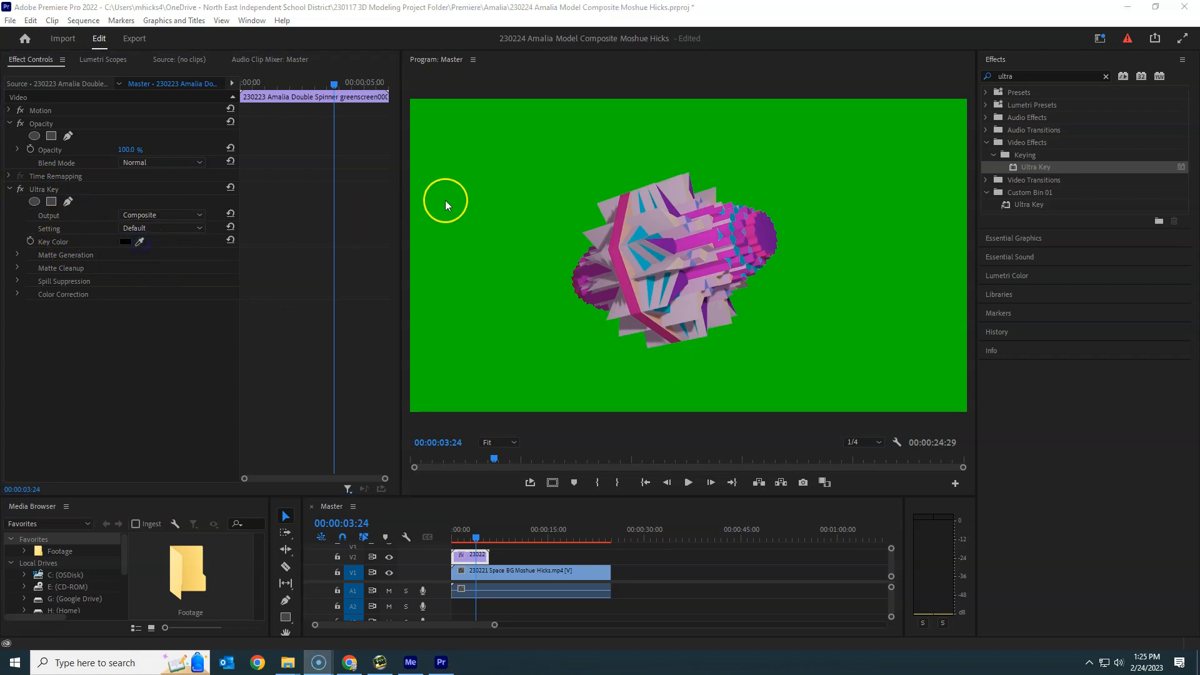
pyautogui.click(452, 180)
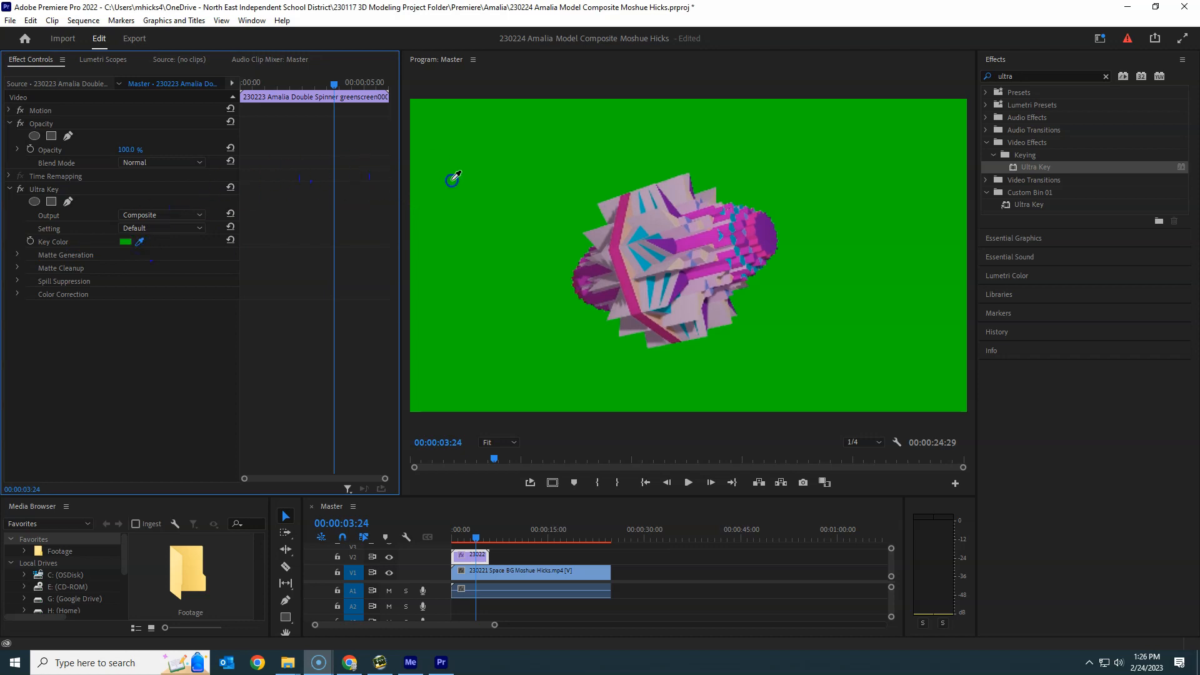
pyautogui.click(466, 212)
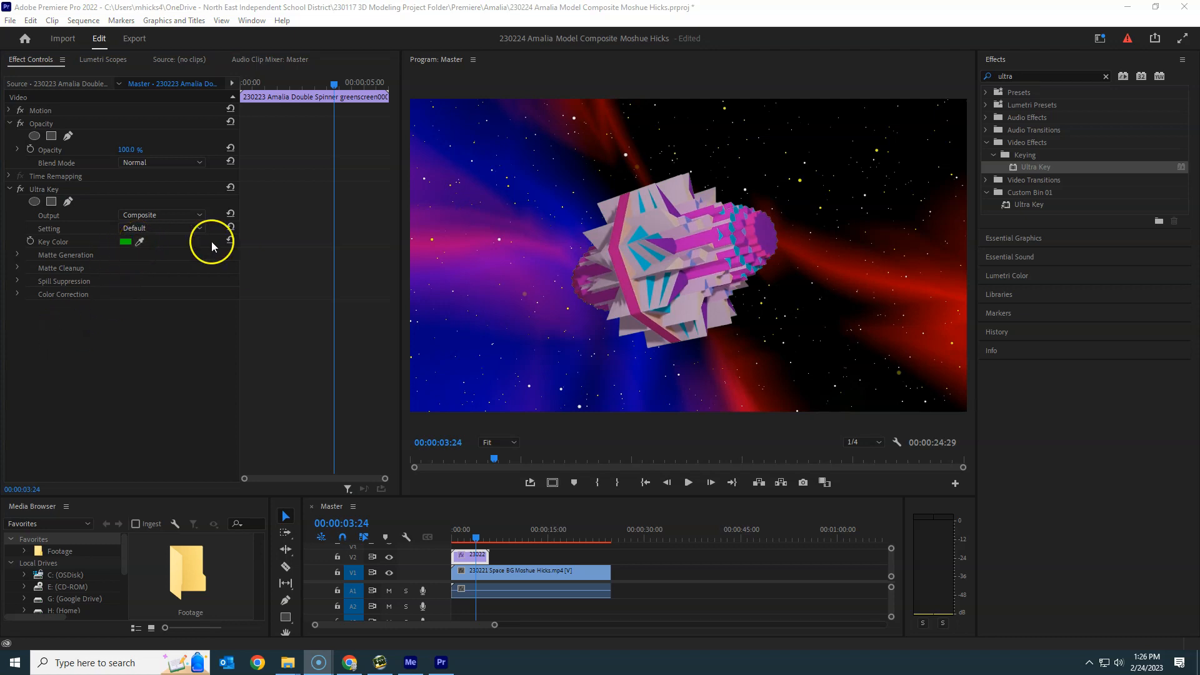
# Check the key matte with Ultra Key's Alpha Channel output and return the output to Composite
pyautogui.click(182, 214)
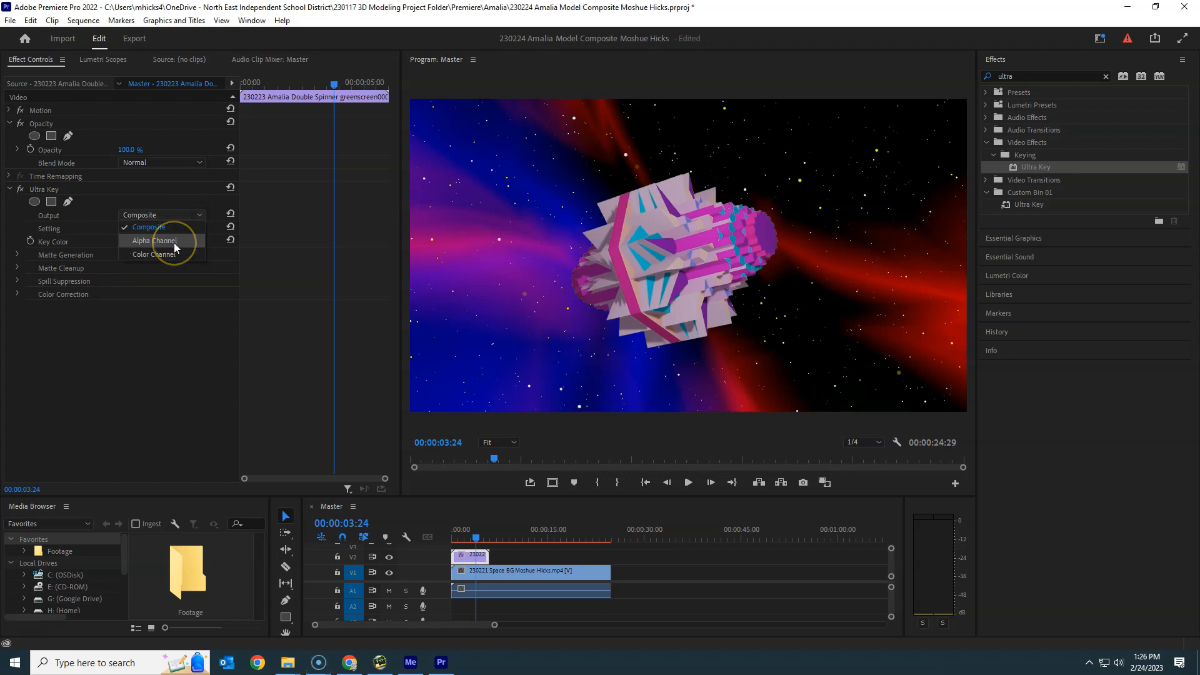
pyautogui.click(175, 244)
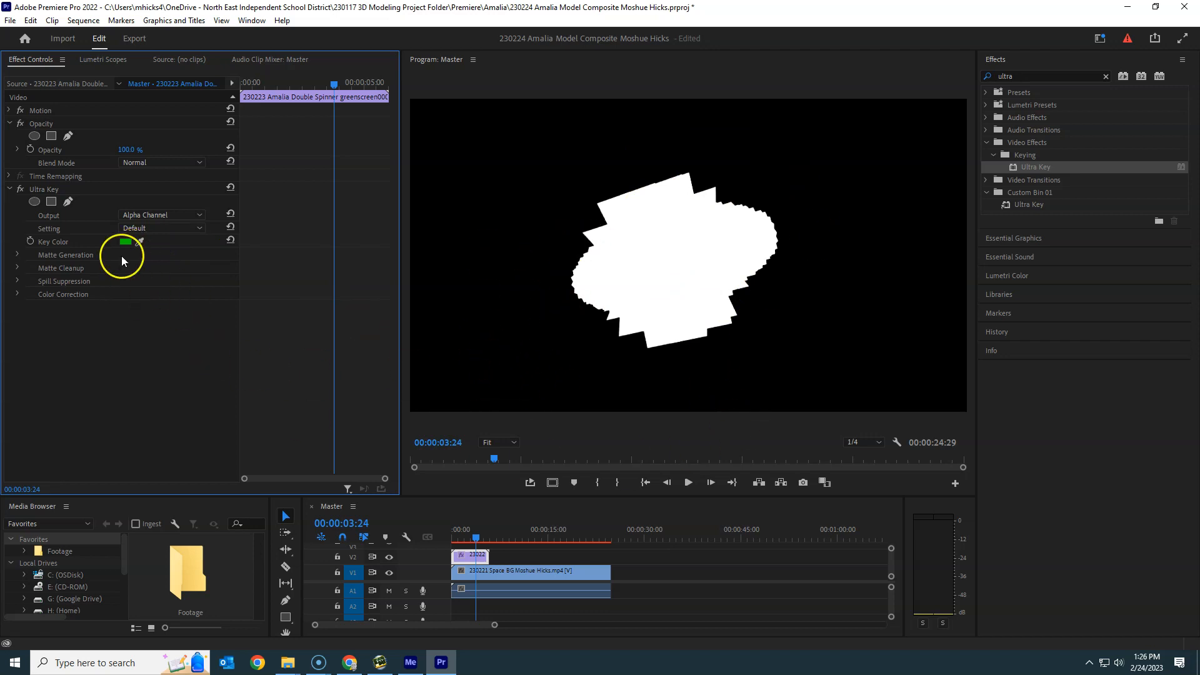
pyautogui.click(187, 216)
pyautogui.click(177, 231)
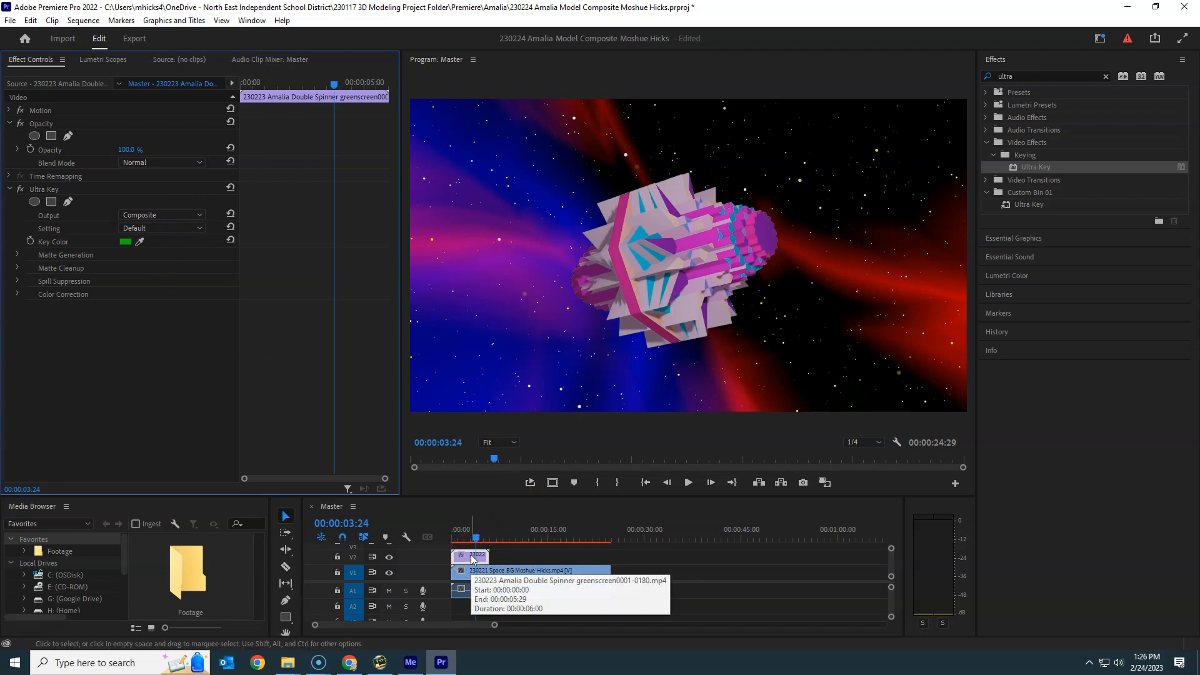
# Duplicate the keyed spinner clip on V2 and ripple delete the gap between the two copies
pyautogui.moveTo(472, 558); pyautogui.dragTo(536, 552)
pyautogui.click(510, 557)
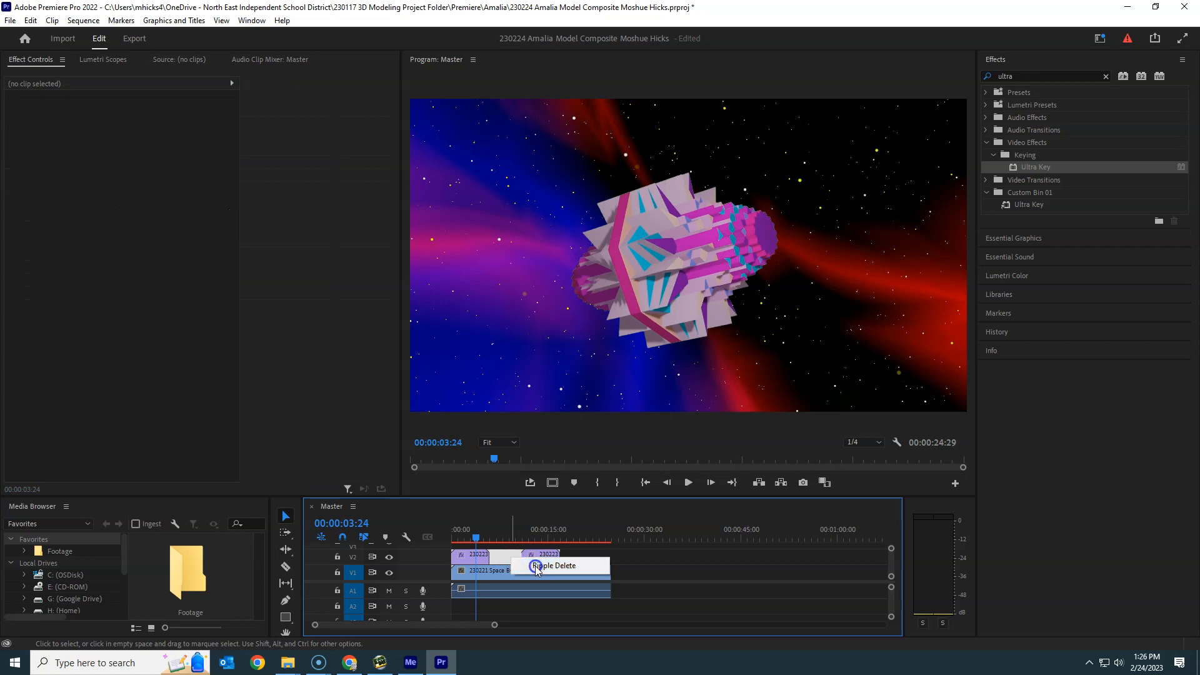
pyautogui.click(535, 565)
pyautogui.click(489, 539)
pyautogui.moveTo(489, 542); pyautogui.dragTo(500, 579)
# Add a third spinner copy on V2 with its gap ripple deleted, and trim the space background's end to 00:00:18:13
pyautogui.moveTo(495, 624); pyautogui.dragTo(497, 626)
pyautogui.click(550, 557)
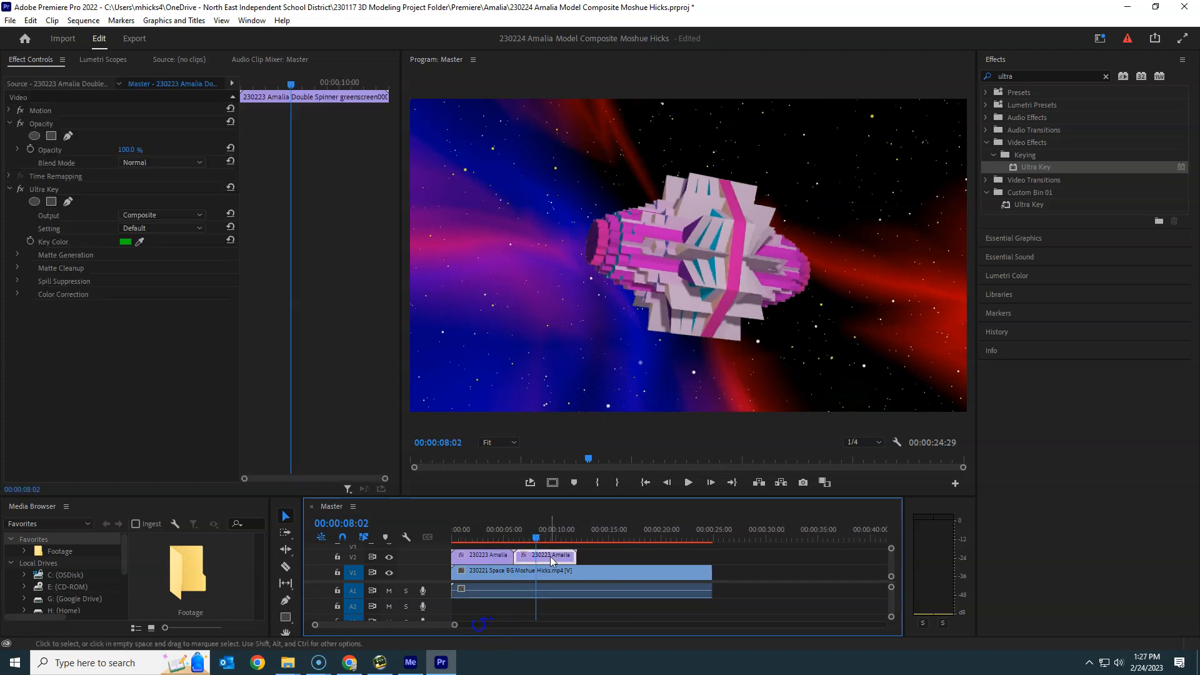
pyautogui.moveTo(550, 556); pyautogui.dragTo(648, 531)
pyautogui.rightClick(579, 556)
pyautogui.click(612, 564)
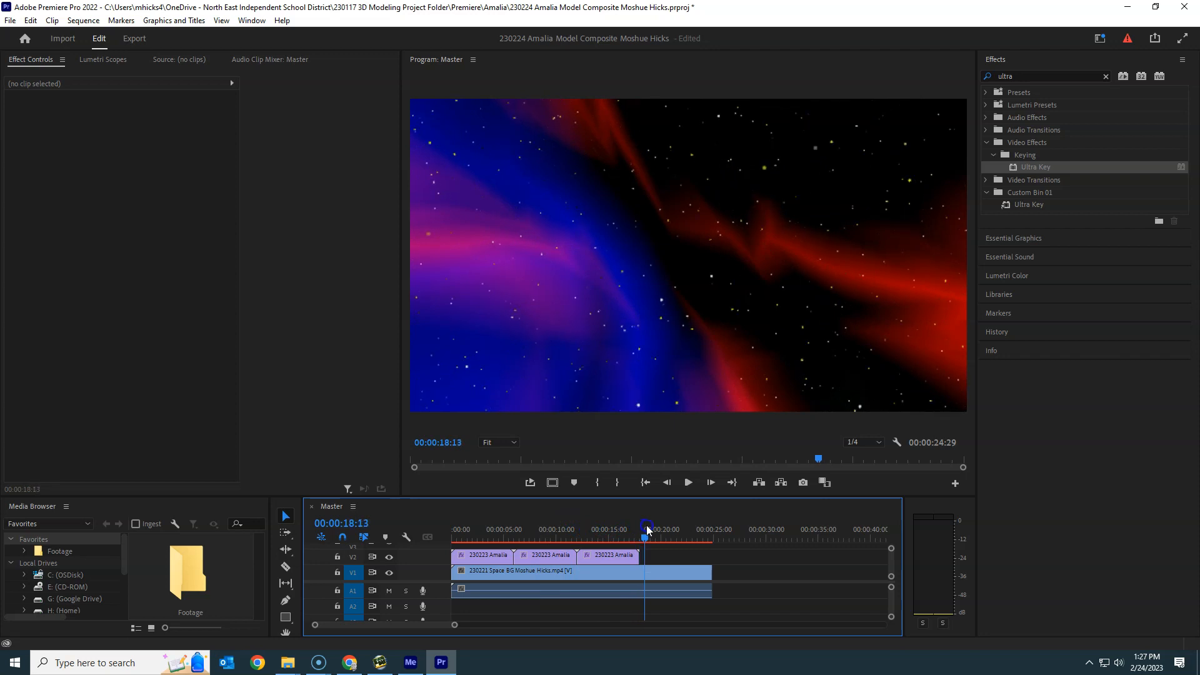
pyautogui.moveTo(709, 569); pyautogui.dragTo(645, 571)
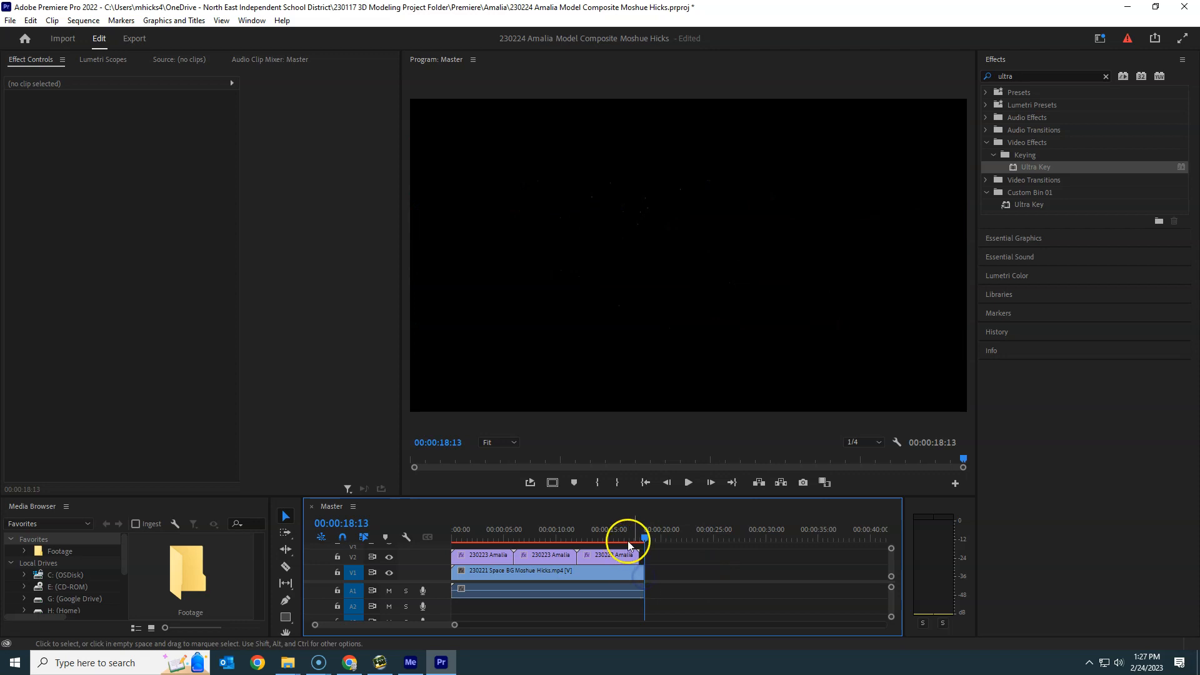
# Find Cross Dissolve and apply it to the ends of the third spinner clip on V2 and the space background on V1
pyautogui.moveTo(628, 528); pyautogui.dragTo(647, 532)
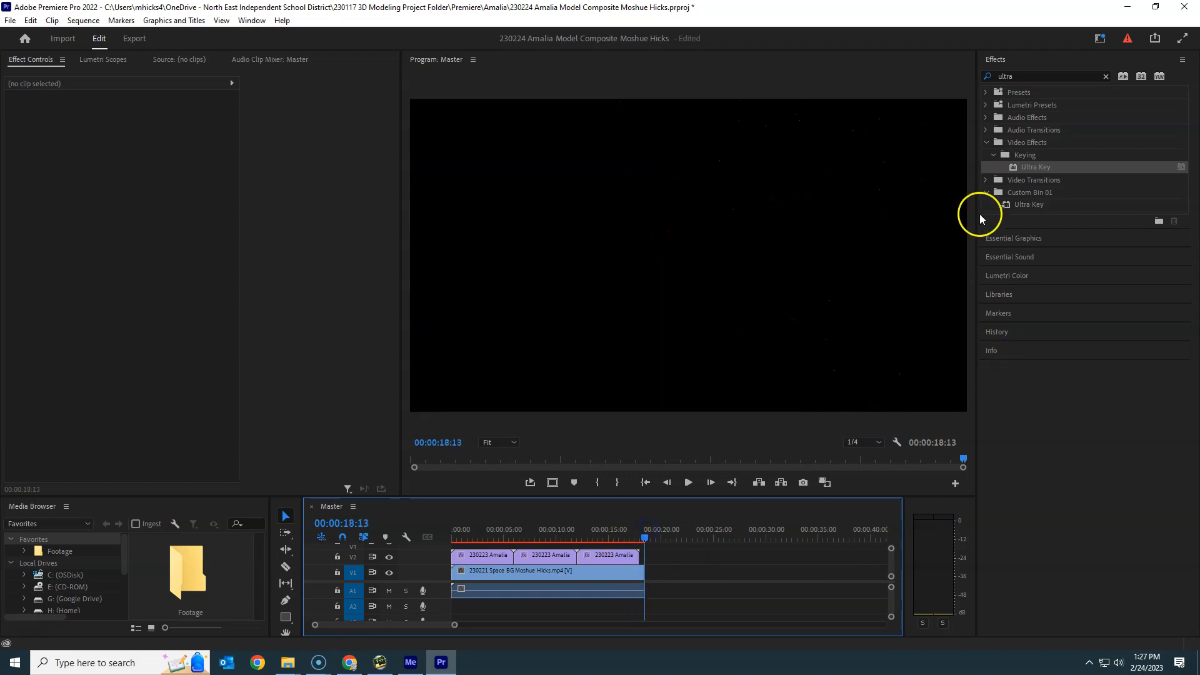
pyautogui.click(979, 78)
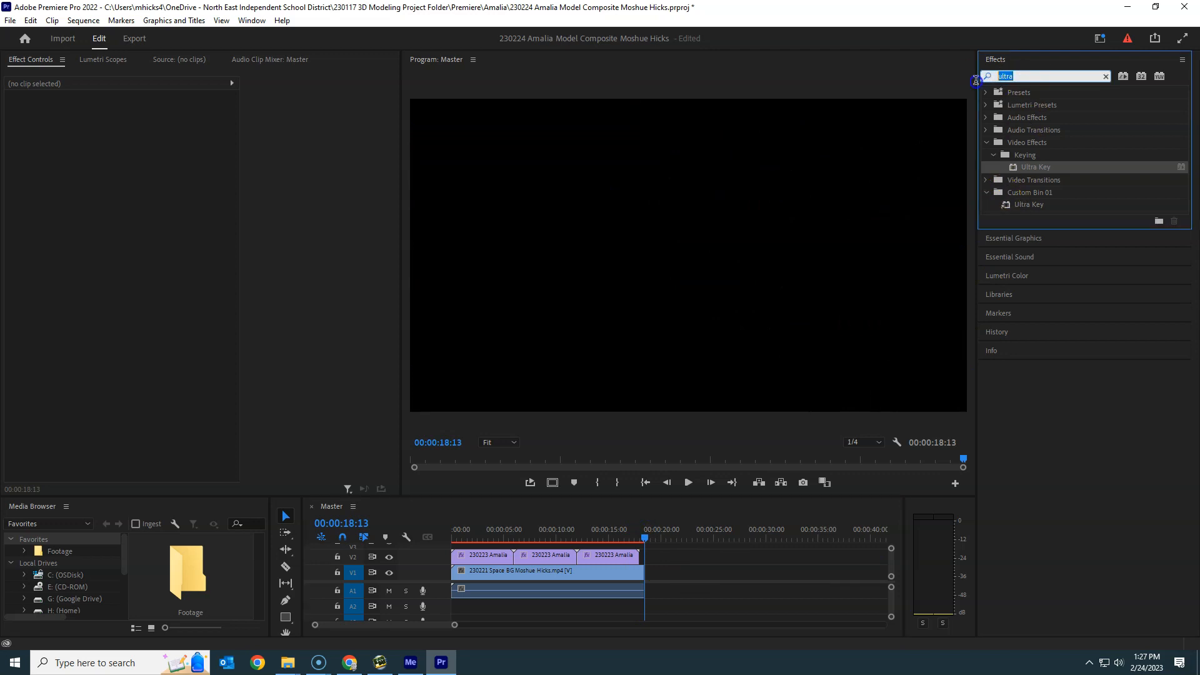
pyautogui.write('cross')
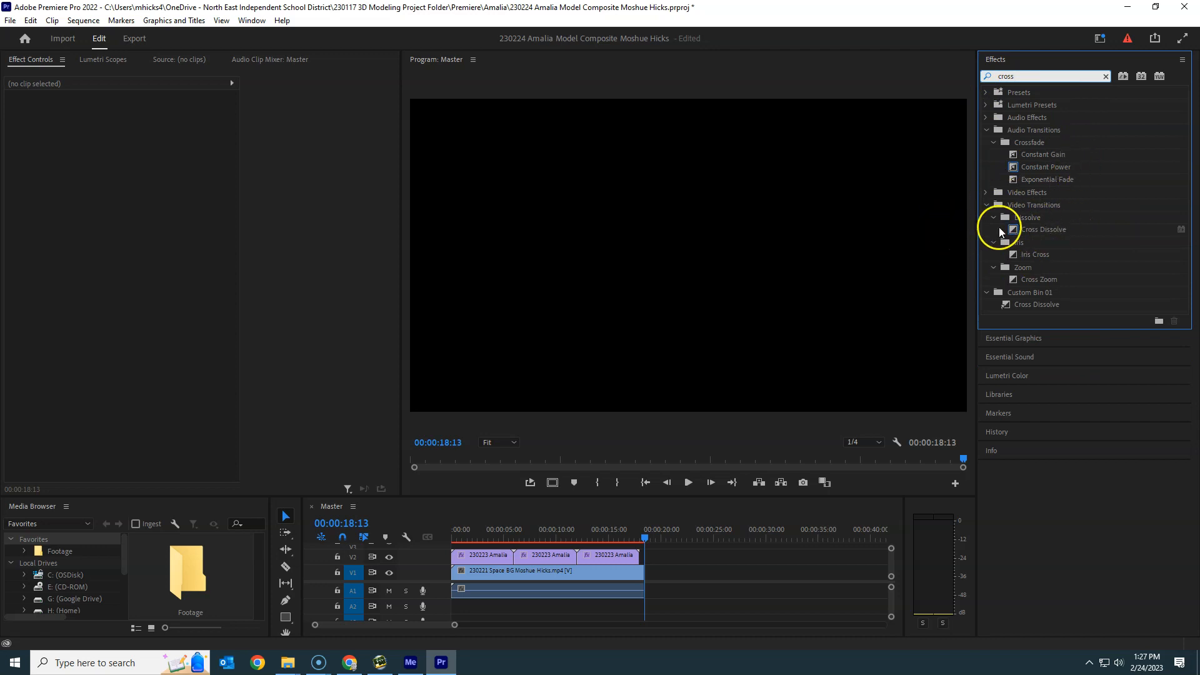
pyautogui.click(632, 555)
pyautogui.click(637, 539)
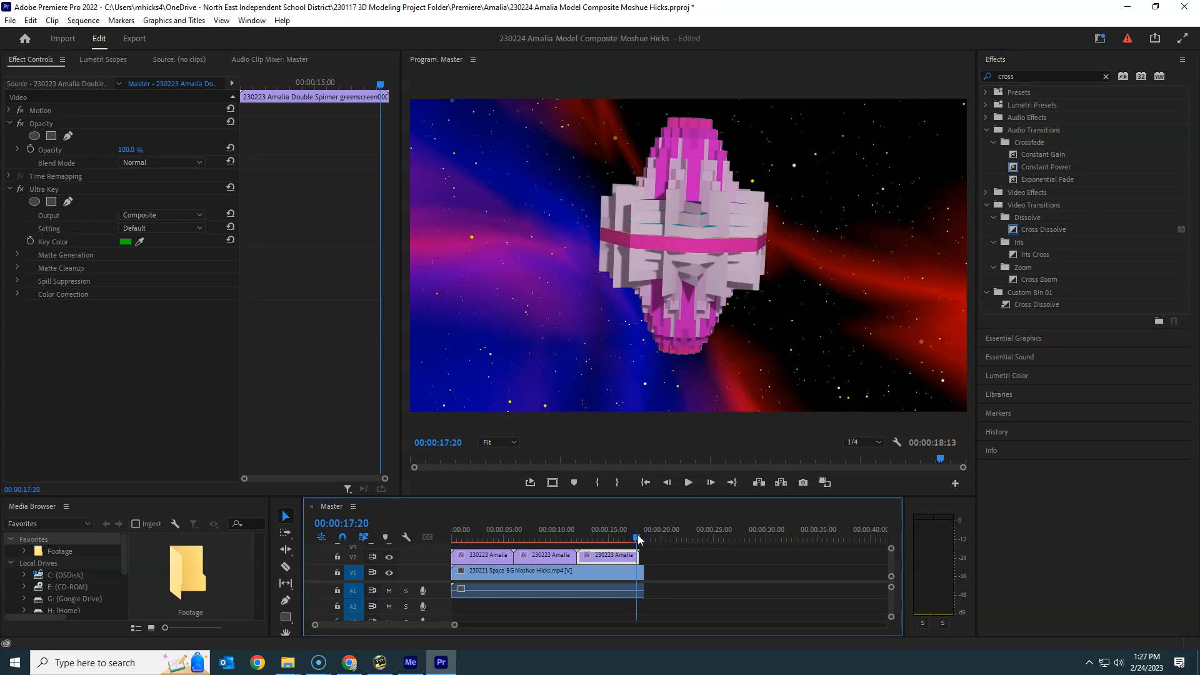
pyautogui.hotkey('ctrl', 'd')
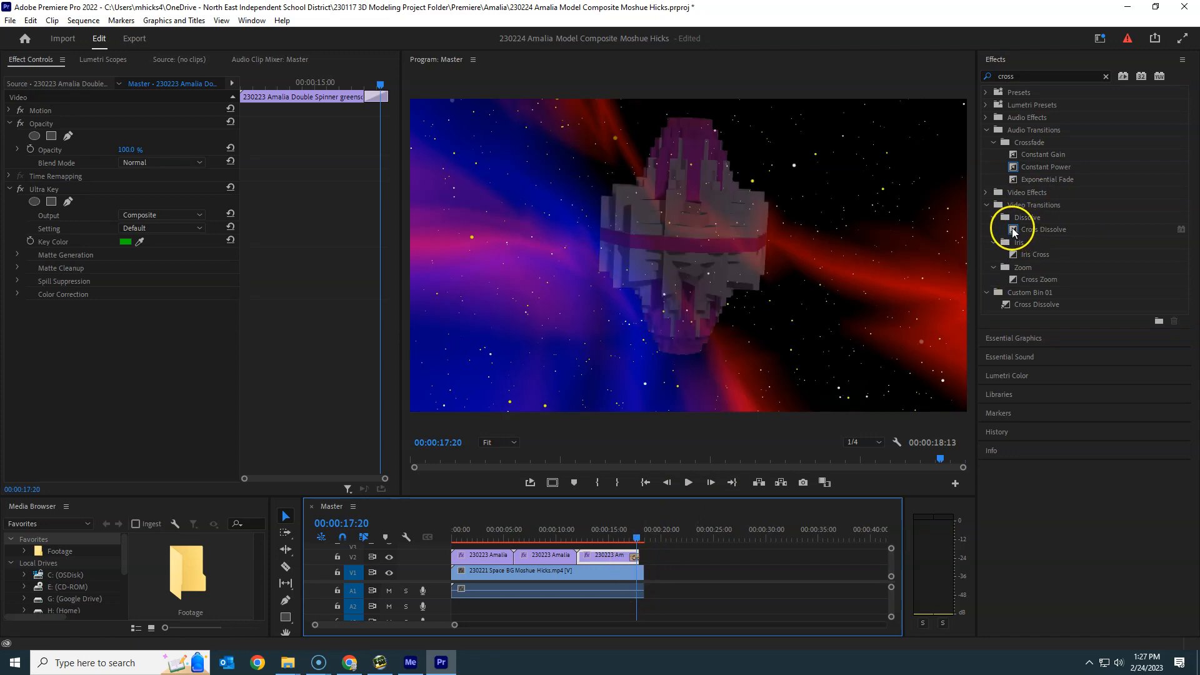
pyautogui.moveTo(1013, 231); pyautogui.dragTo(1006, 234)
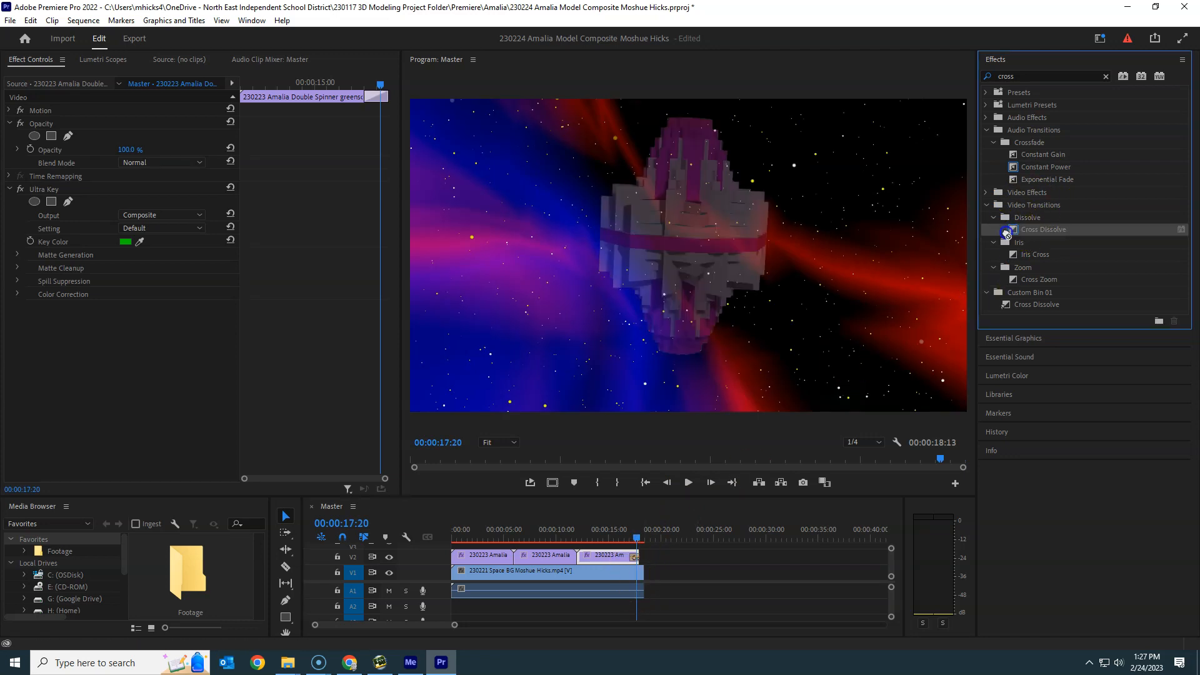
pyautogui.moveTo(738, 457); pyautogui.dragTo(642, 576)
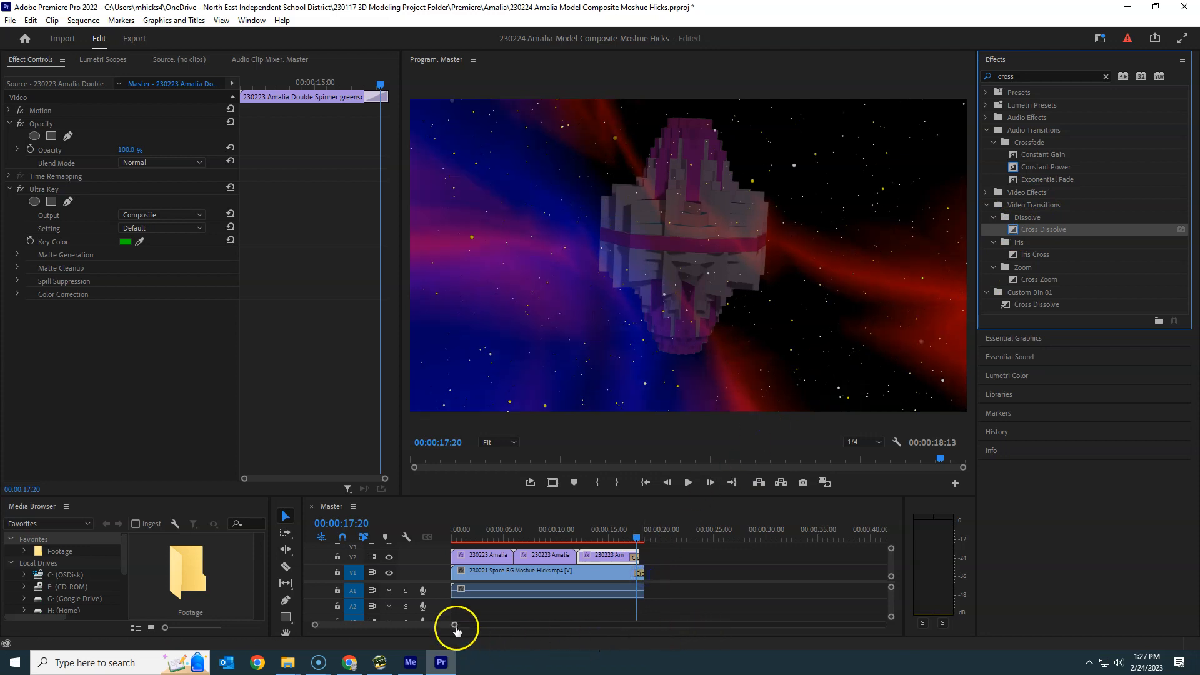
# Review the closing fades frame by frame and extend the space background's end, with its dissolve, to 00:00:18:27
pyautogui.moveTo(455, 625); pyautogui.dragTo(363, 625)
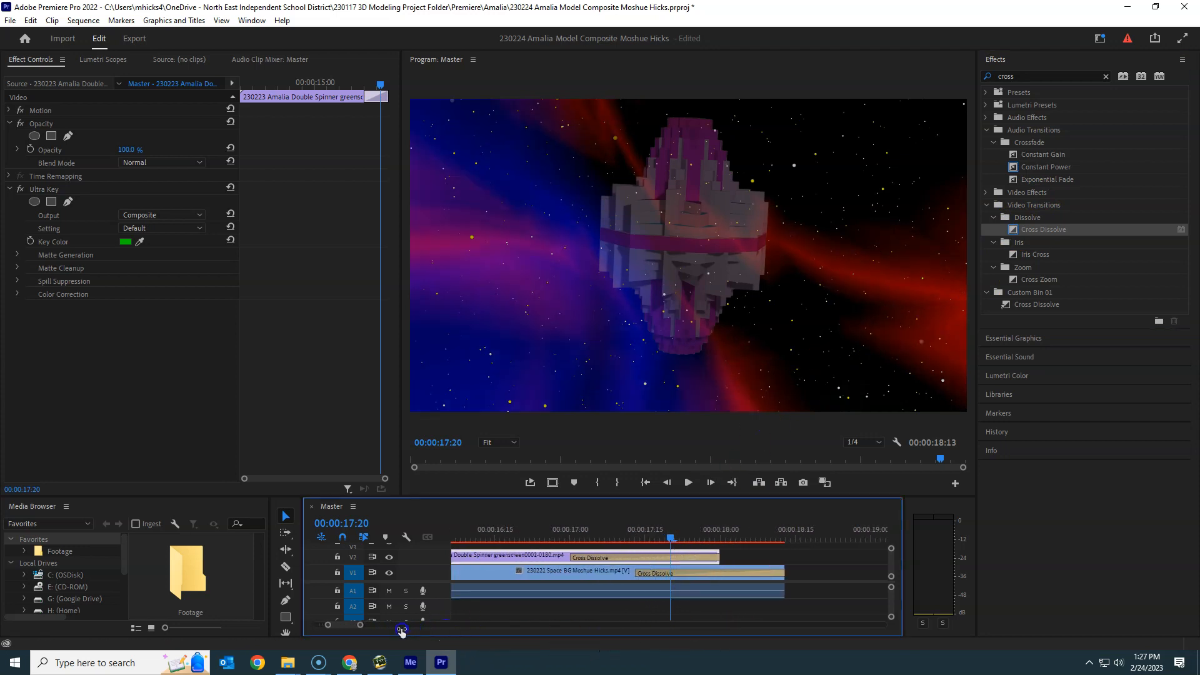
pyautogui.click(545, 529)
pyautogui.moveTo(545, 529); pyautogui.dragTo(693, 525)
pyautogui.press('Right')
pyautogui.press('Right')
pyautogui.press('Right')
pyautogui.press('Right')
pyautogui.press('Right')
pyautogui.press('Right')
pyautogui.press('Right')
pyautogui.press('Right')
pyautogui.press('Right')
pyautogui.press('Right')
pyautogui.click(693, 525)
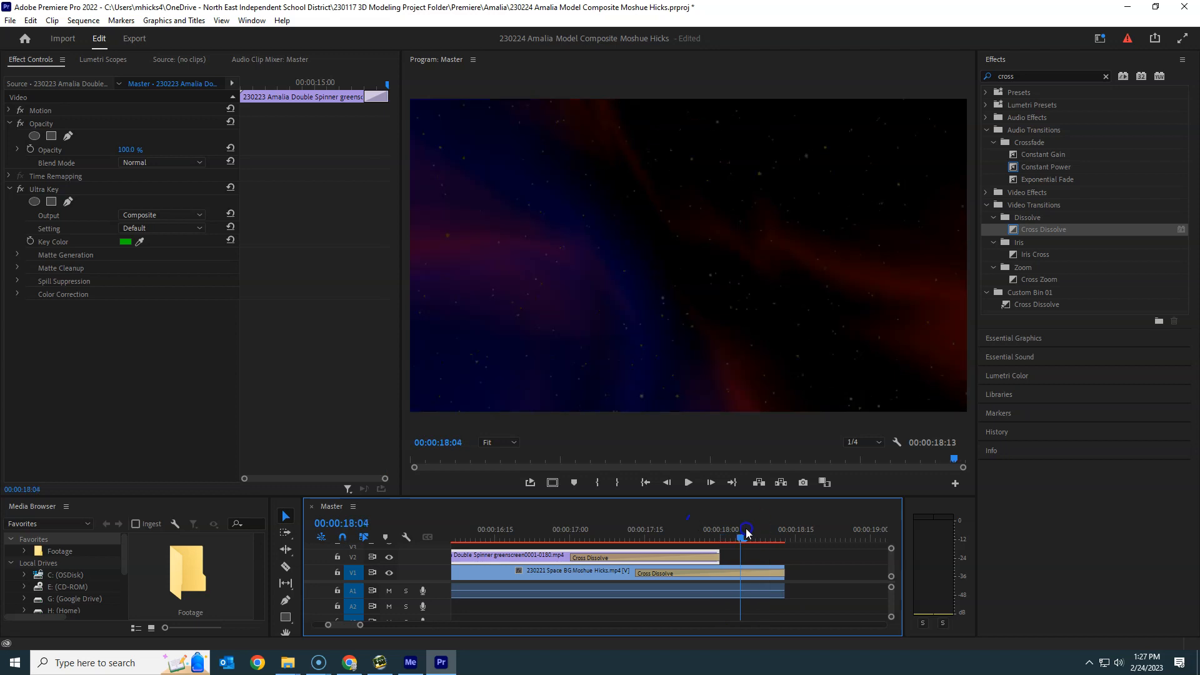
pyautogui.moveTo(693, 533); pyautogui.dragTo(855, 573)
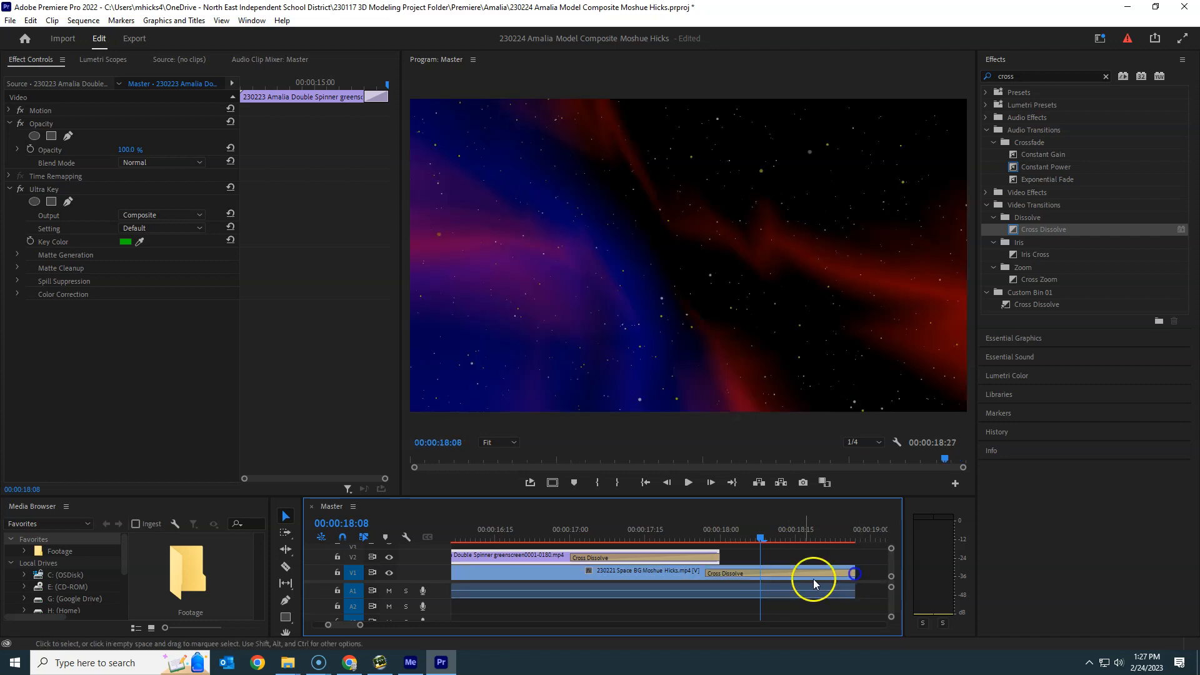
# Search the effects for "turb" and apply Turbulent Displace to the first spinner clip on V2
pyautogui.moveTo(625, 531); pyautogui.dragTo(550, 536)
pyautogui.moveTo(326, 628); pyautogui.dragTo(316, 626)
pyautogui.moveTo(561, 529); pyautogui.dragTo(485, 532)
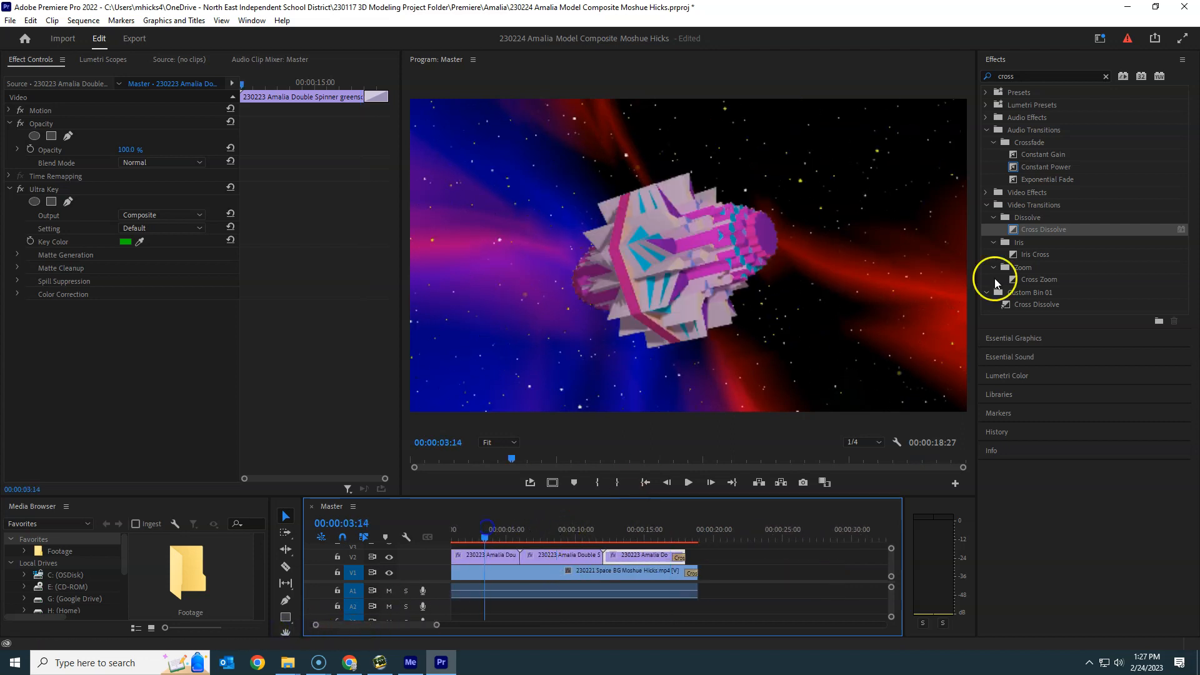
pyautogui.click(978, 76)
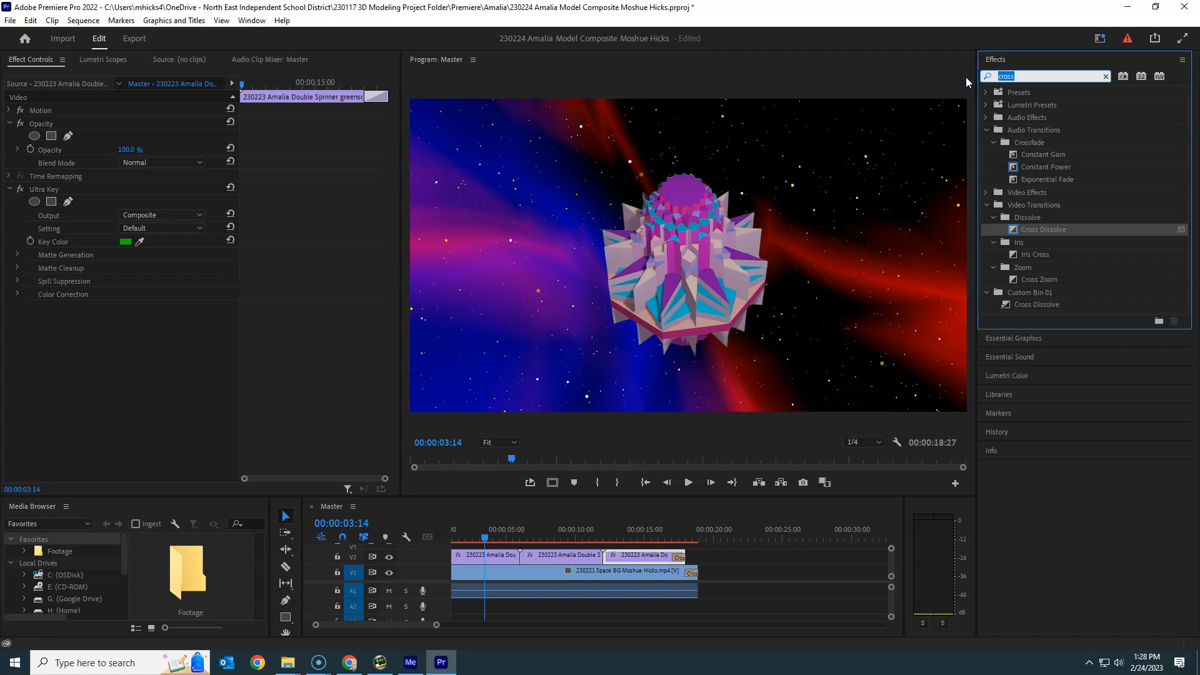
pyautogui.write('turb')
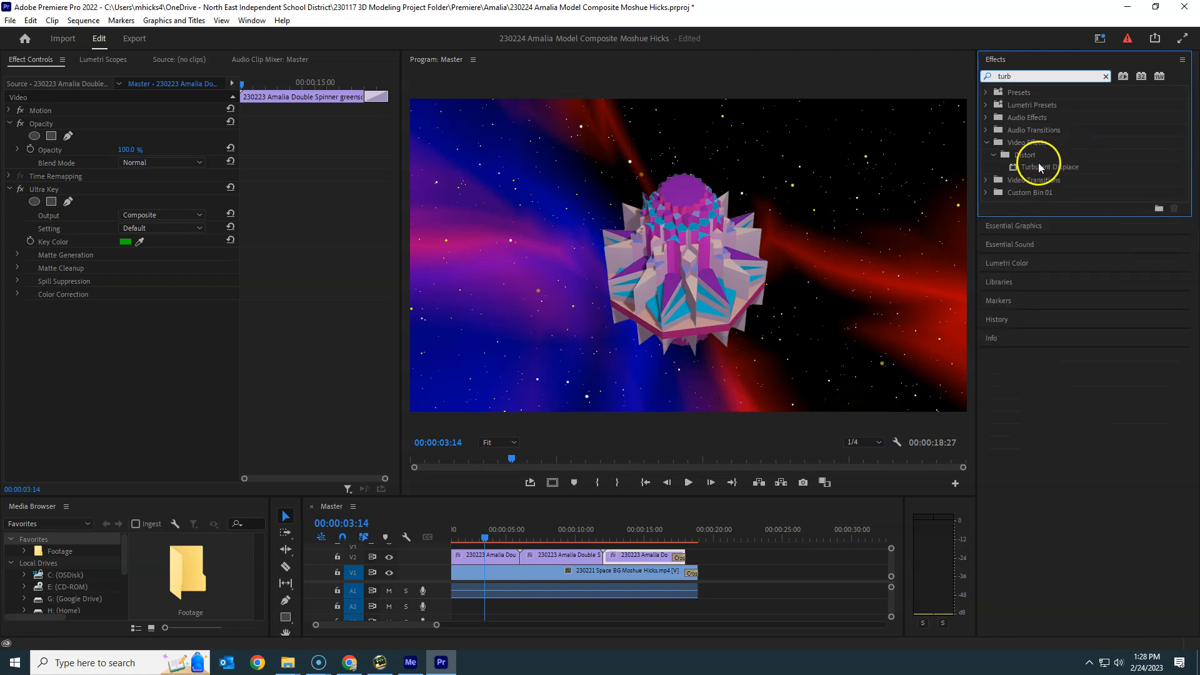
pyautogui.moveTo(1038, 164); pyautogui.dragTo(473, 559)
pyautogui.click(466, 539)
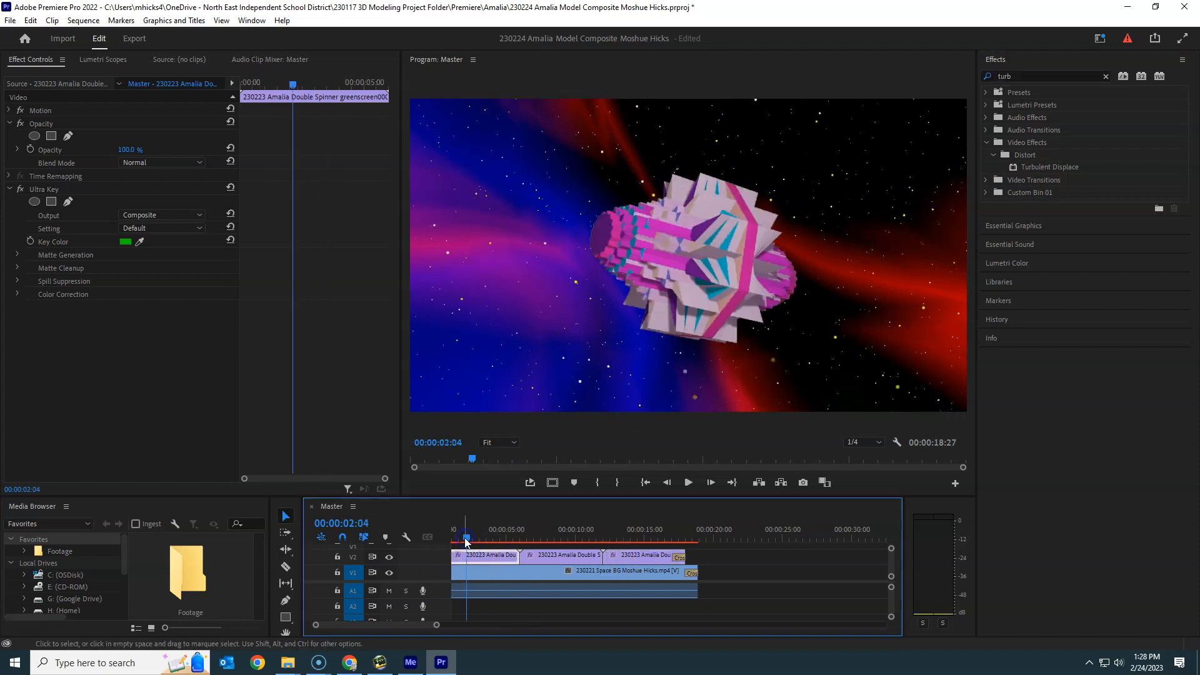
pyautogui.moveTo(395, 632); pyautogui.dragTo(353, 629)
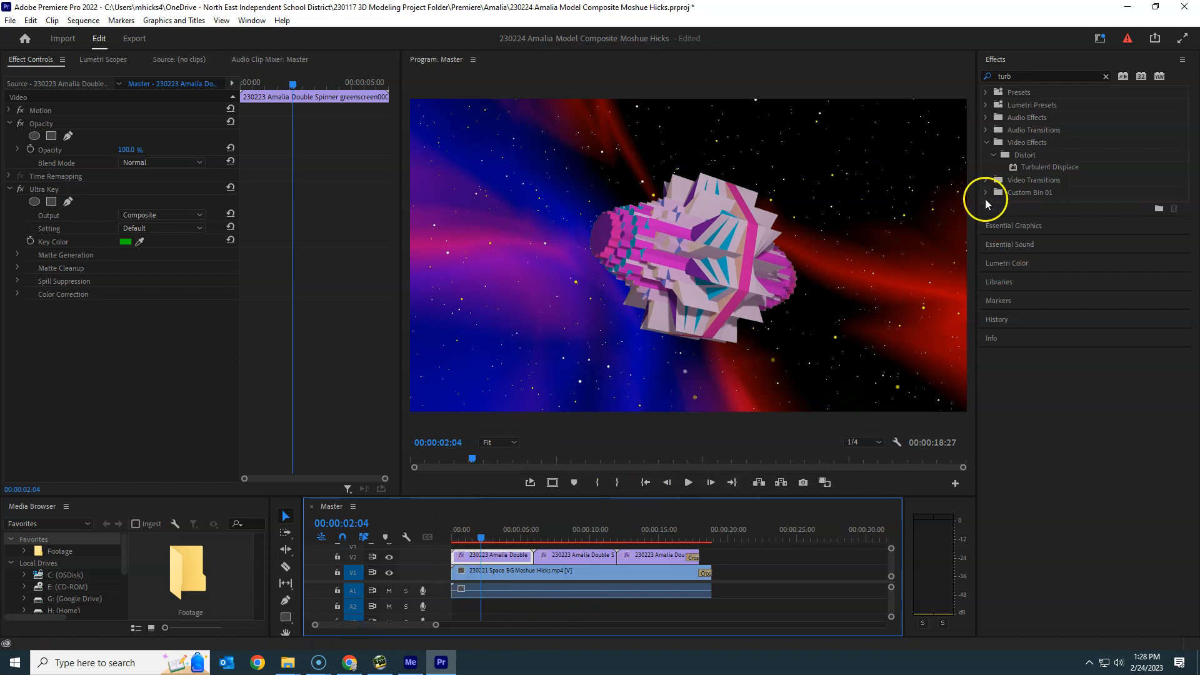
pyautogui.click(1018, 167)
pyautogui.moveTo(1018, 168); pyautogui.dragTo(476, 560)
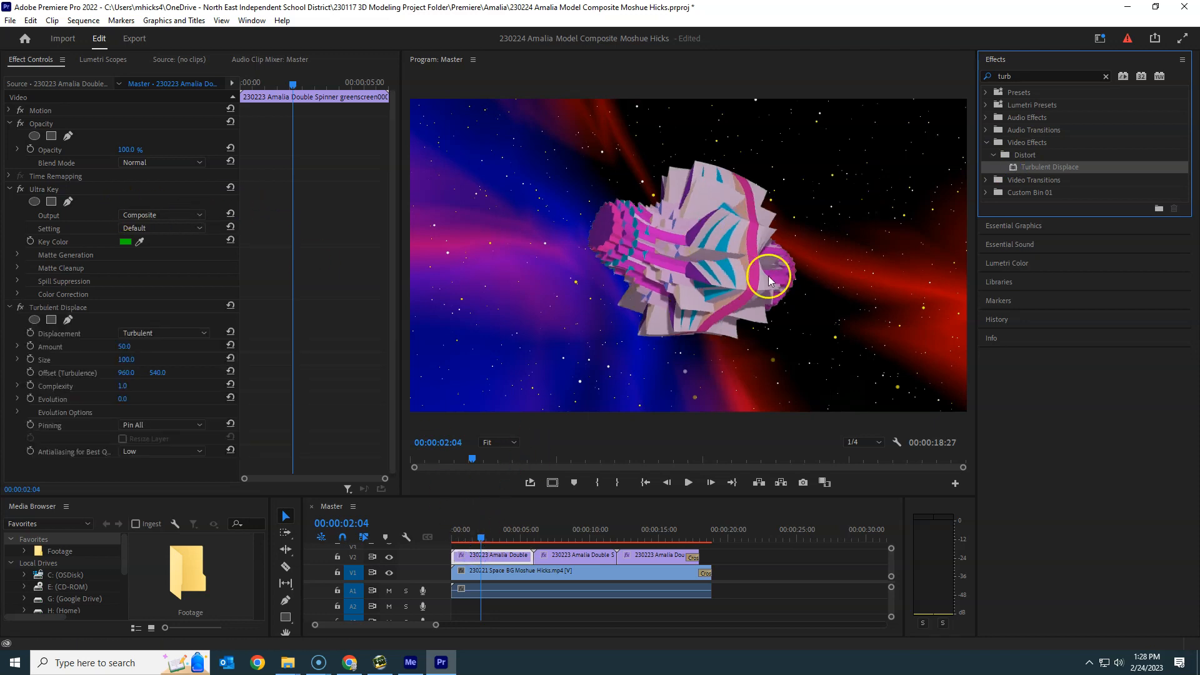
# Collapse the first spinner clip's Ultra Key and Opacity settings and select its Turbulent Displace effect
pyautogui.click(9, 189)
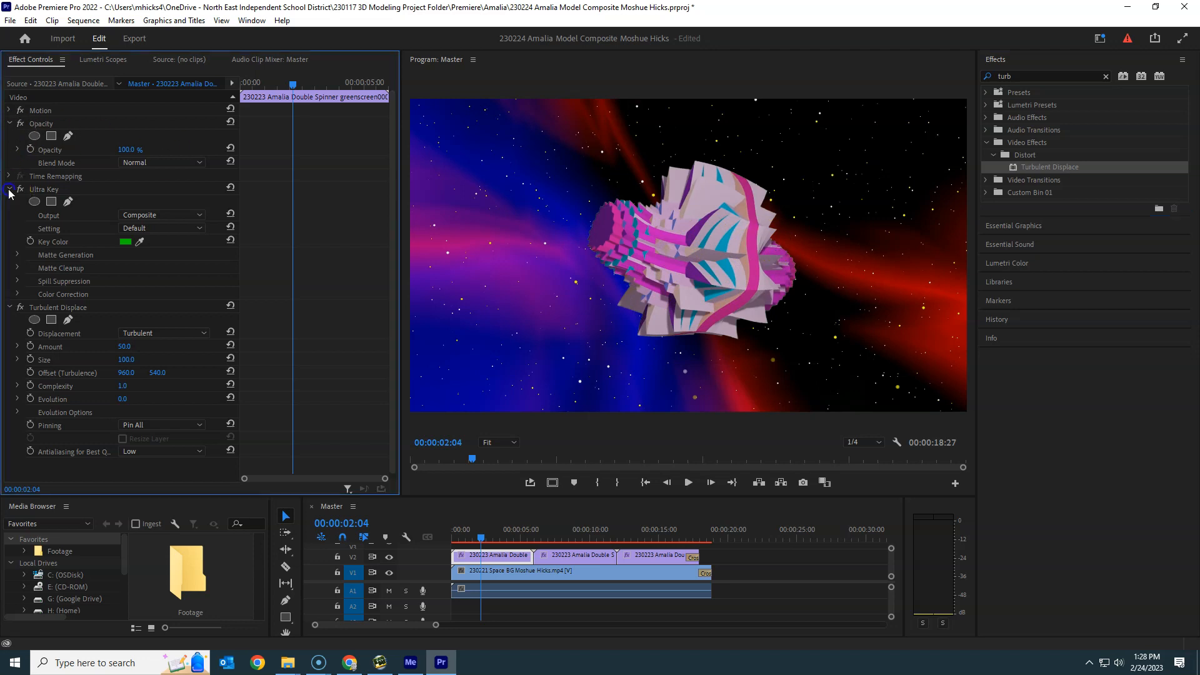
pyautogui.click(9, 112)
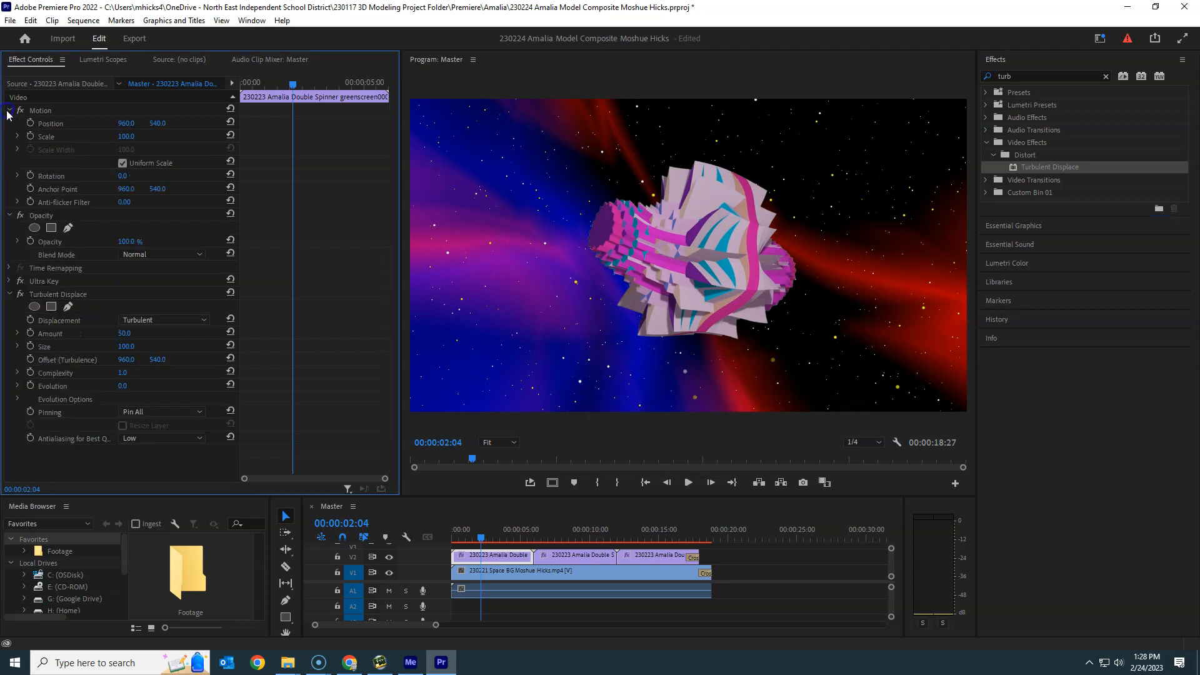
pyautogui.click(9, 111)
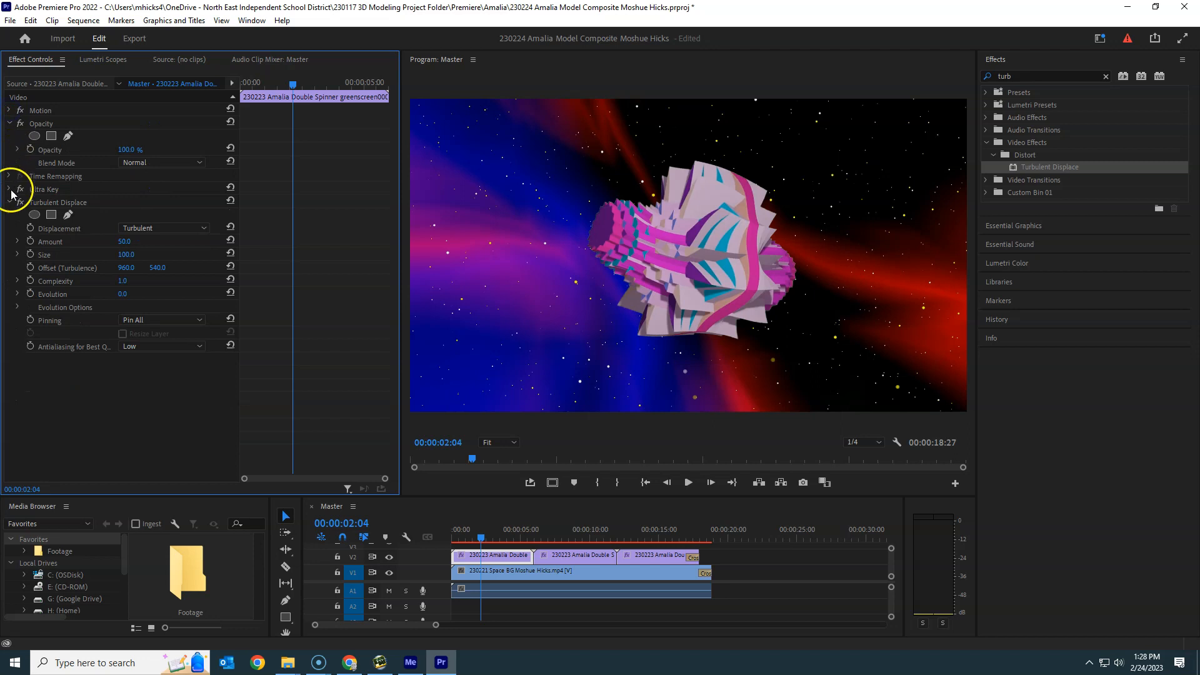
pyautogui.click(9, 125)
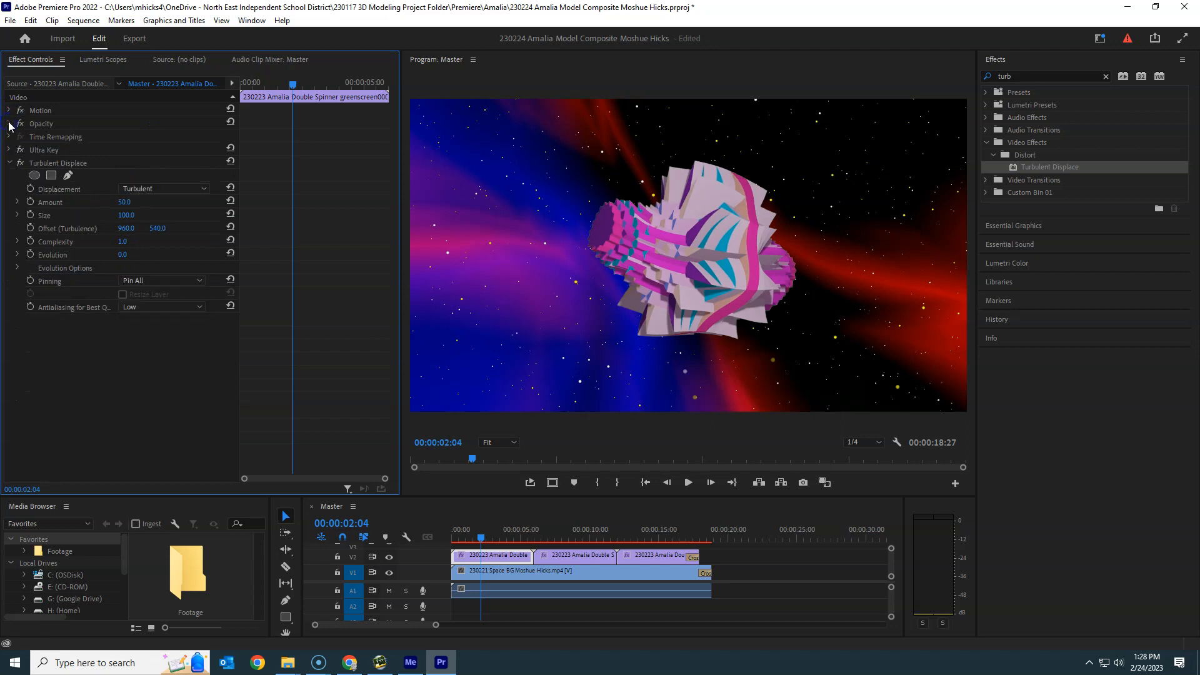
pyautogui.click(62, 163)
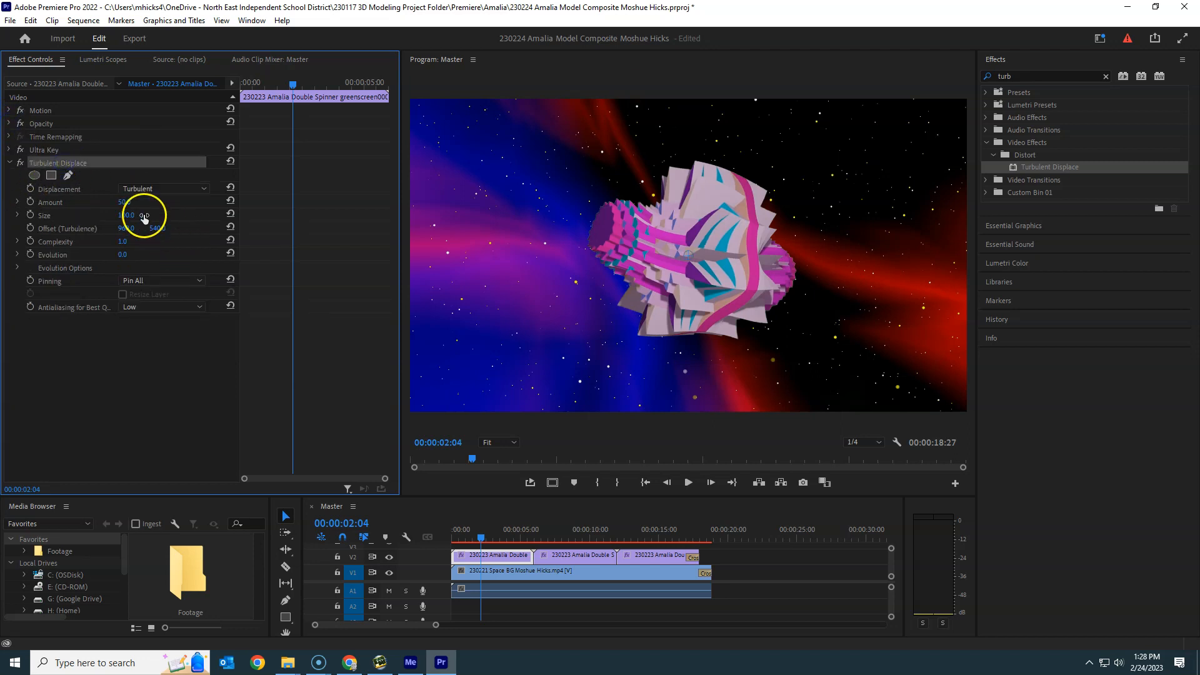
# Keyframe the first spinner's Turbulent Displace Amount at 0 at 00:00:01:11 and 1296 at 00:00:00:00, and preview the animation
pyautogui.moveTo(131, 202); pyautogui.dragTo(363, 229)
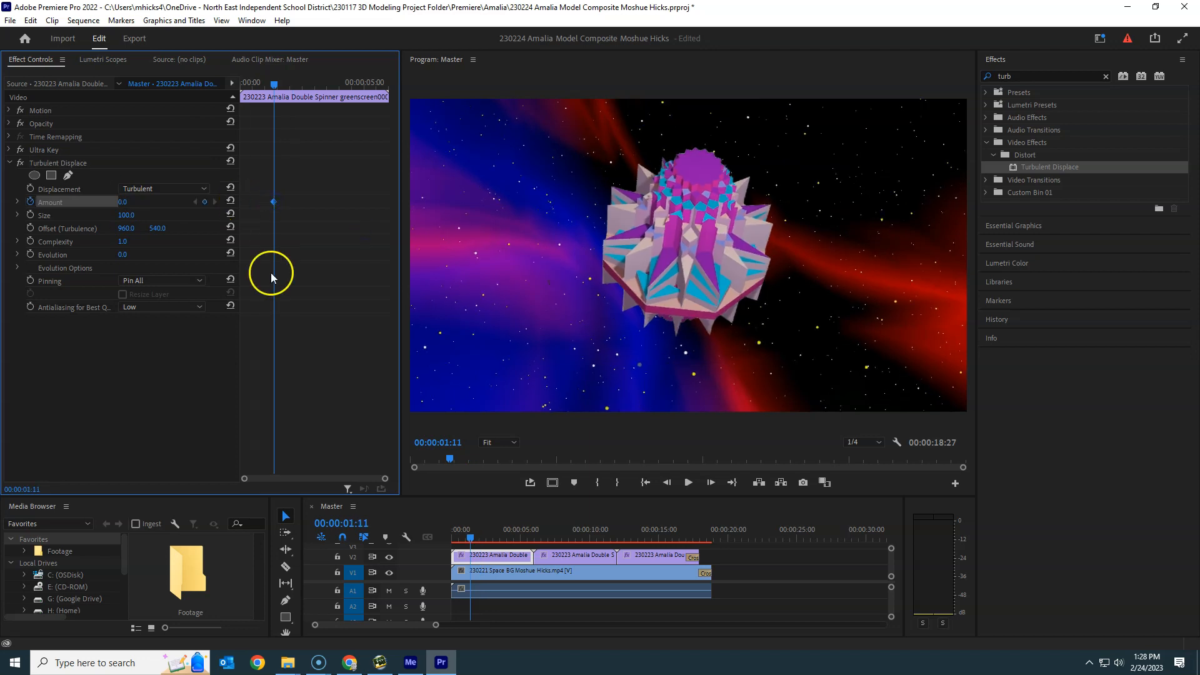
pyautogui.moveTo(280, 100); pyautogui.dragTo(228, 89)
pyautogui.moveTo(123, 203); pyautogui.dragTo(832, 297)
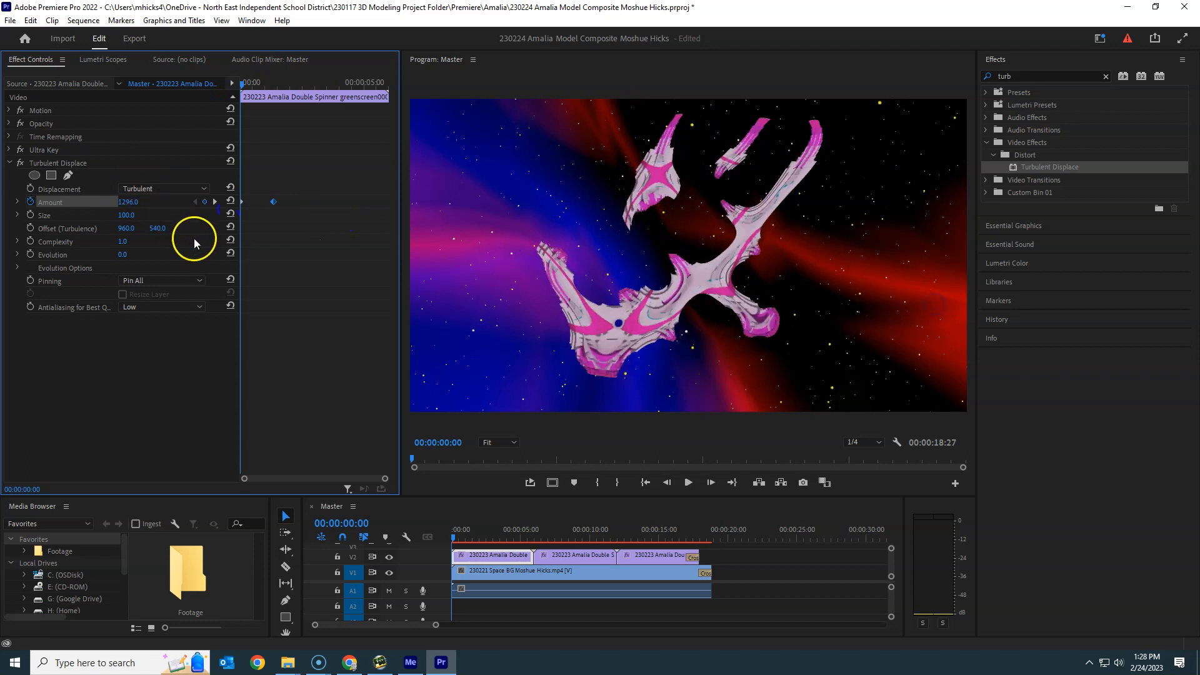
pyautogui.press('space')
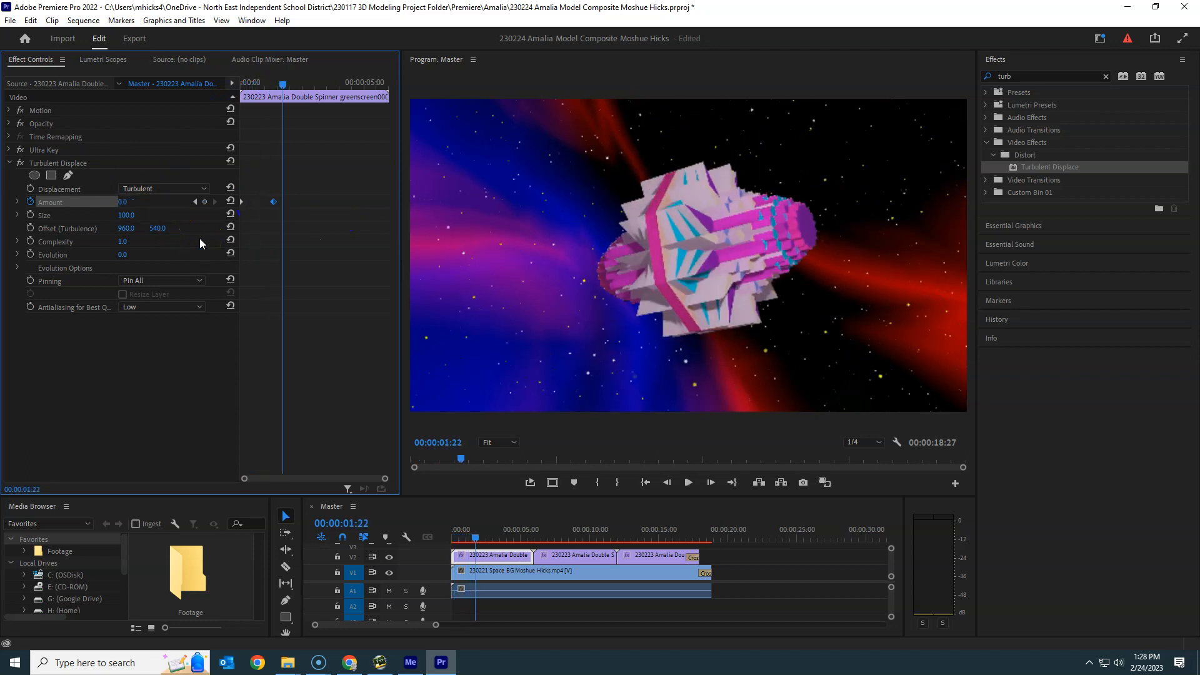
# Add a dissolve to the start of the first spinner clip and play back the opening
pyautogui.moveTo(284, 86); pyautogui.dragTo(191, 98)
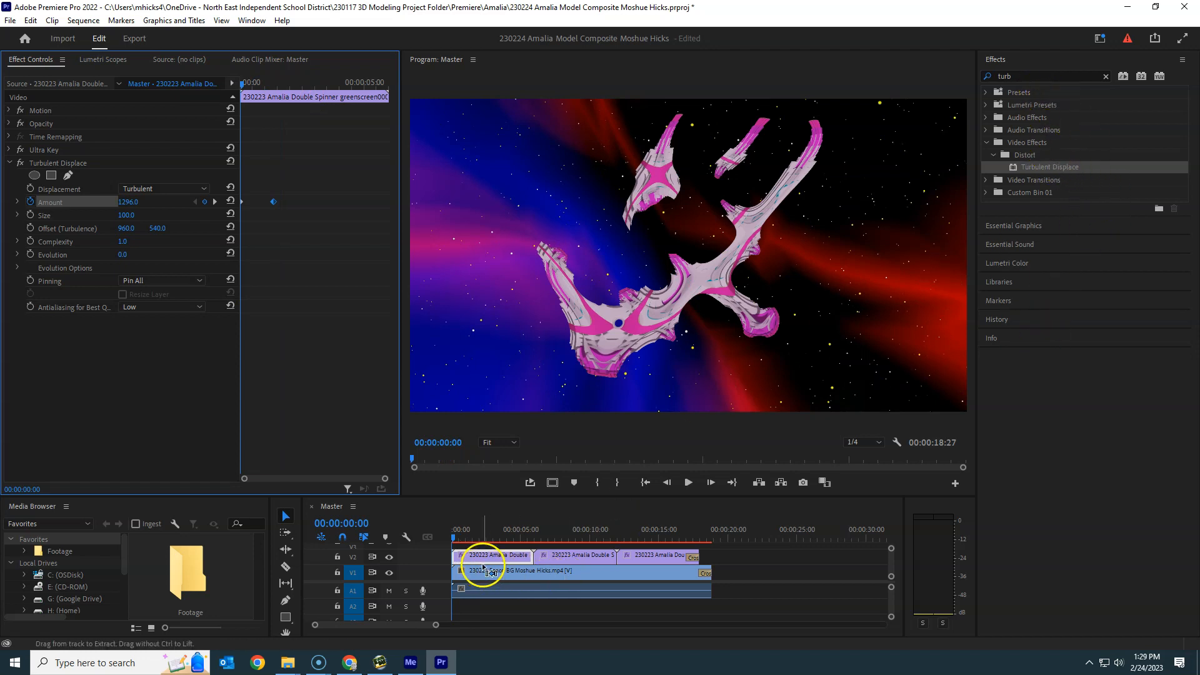
pyautogui.press('space')
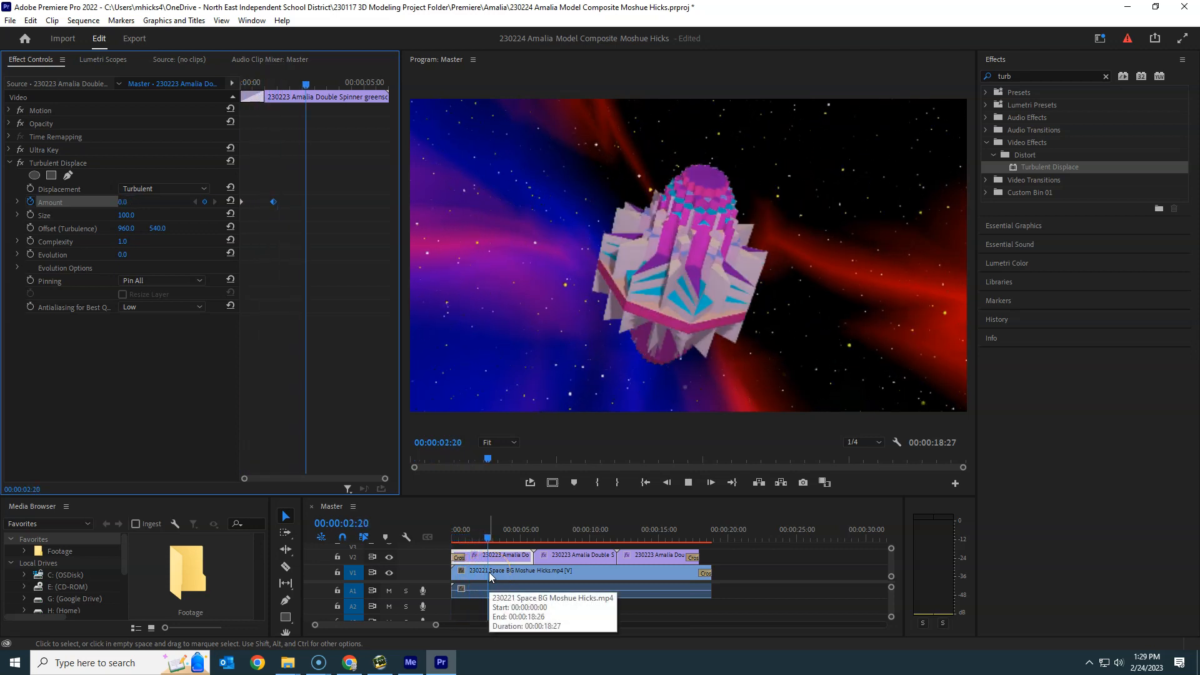
pyautogui.press('space')
# Apply Turbulent Displace to the third spinner clip on V2
pyautogui.click(678, 529)
pyautogui.click(672, 558)
pyautogui.moveTo(680, 529); pyautogui.dragTo(698, 536)
pyautogui.click(670, 562)
pyautogui.moveTo(385, 85); pyautogui.dragTo(462, 95)
pyautogui.click(1005, 167)
pyautogui.moveTo(1004, 170); pyautogui.dragTo(391, 242)
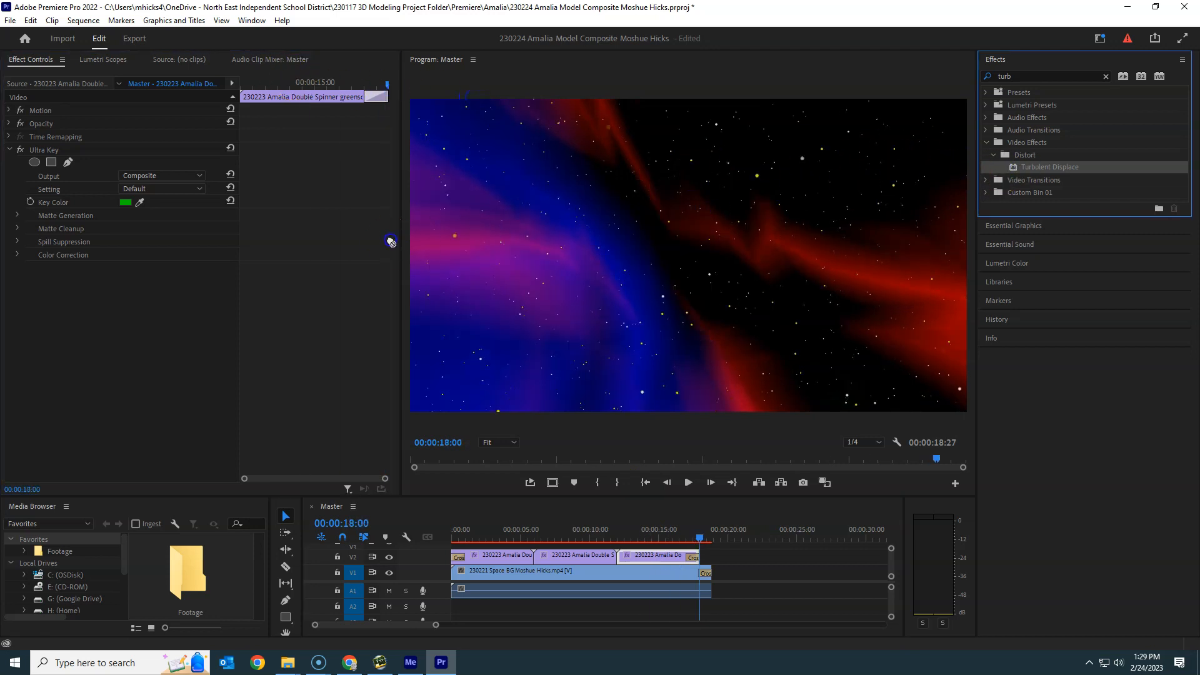
pyautogui.moveTo(178, 316); pyautogui.dragTo(180, 317)
pyautogui.click(654, 561)
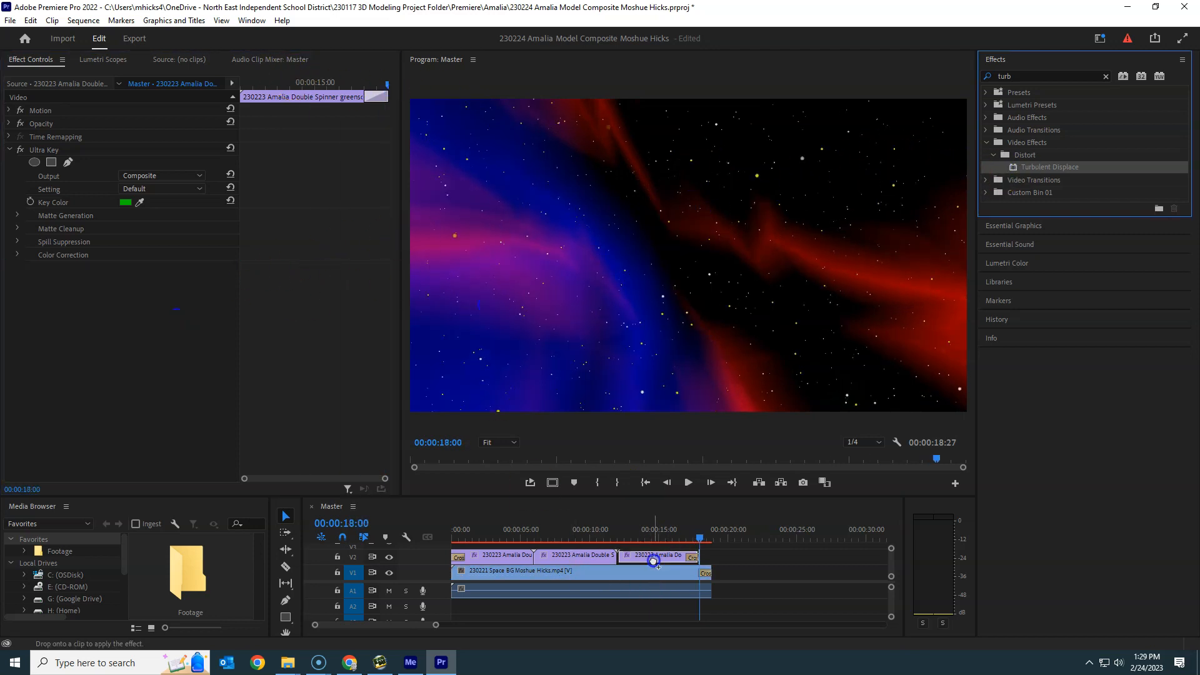
# Keyframe the third spinner's Turbulent Displace Amount at 0 at 00:00:16:21 and at a high value at 00:00:18:00, and play back the ending
pyautogui.moveTo(125, 309); pyautogui.dragTo(256, 312)
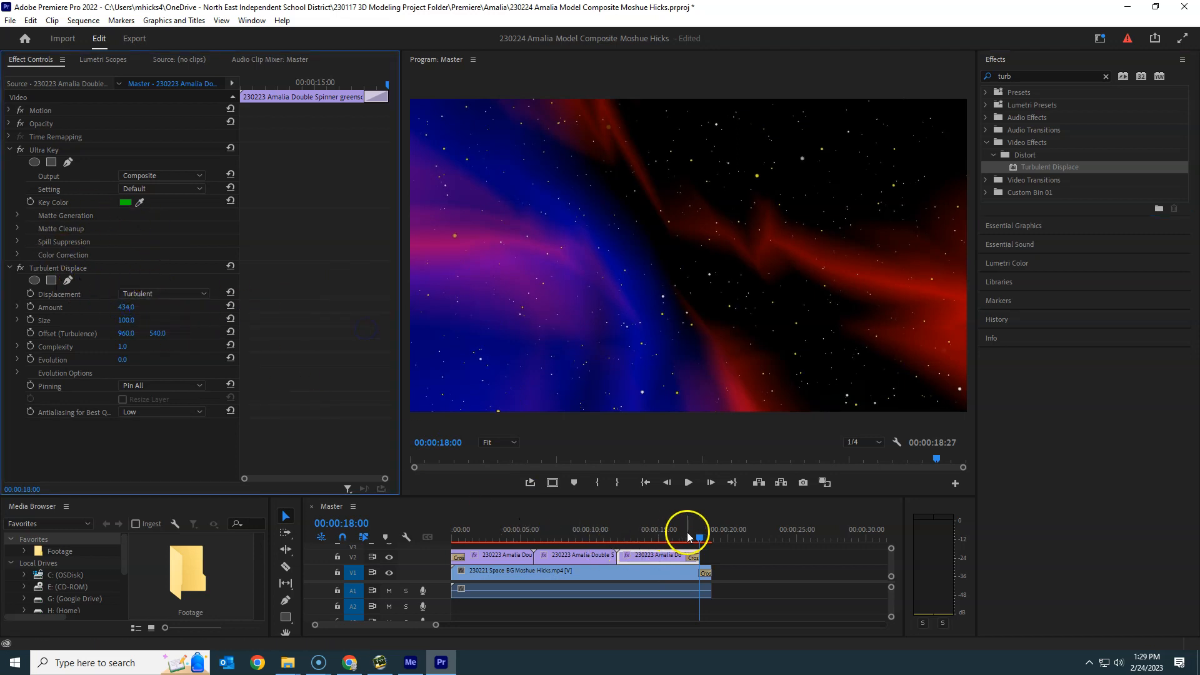
pyautogui.moveTo(699, 538); pyautogui.dragTo(681, 538)
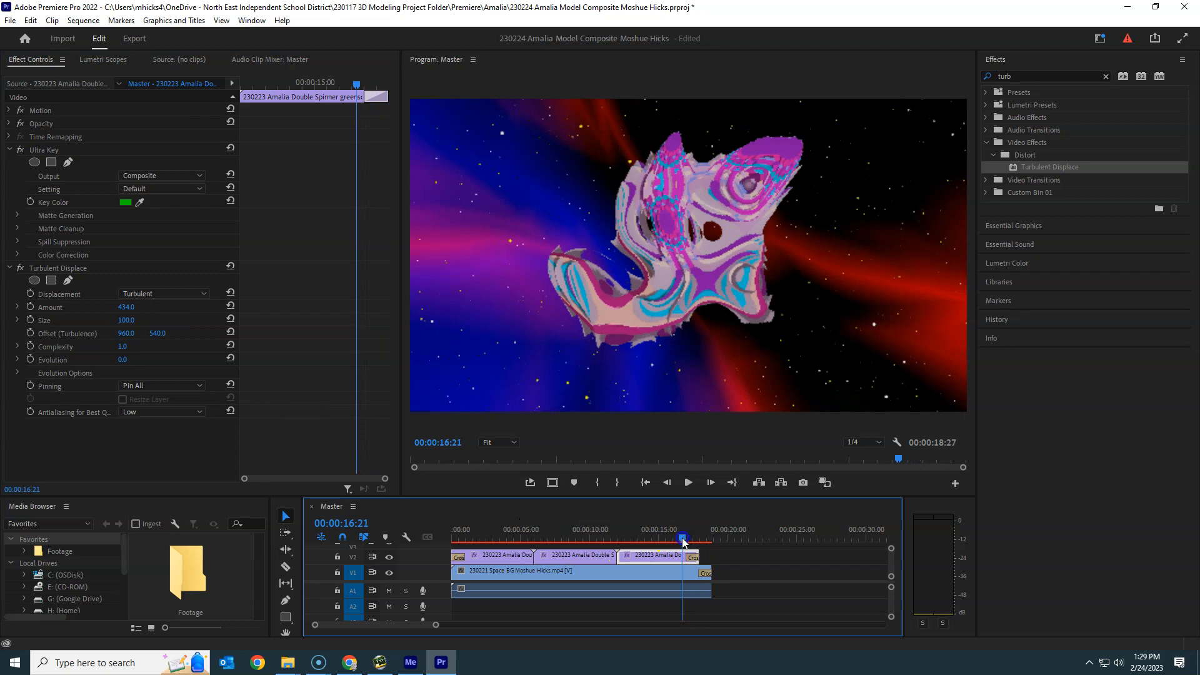
pyautogui.click(127, 307)
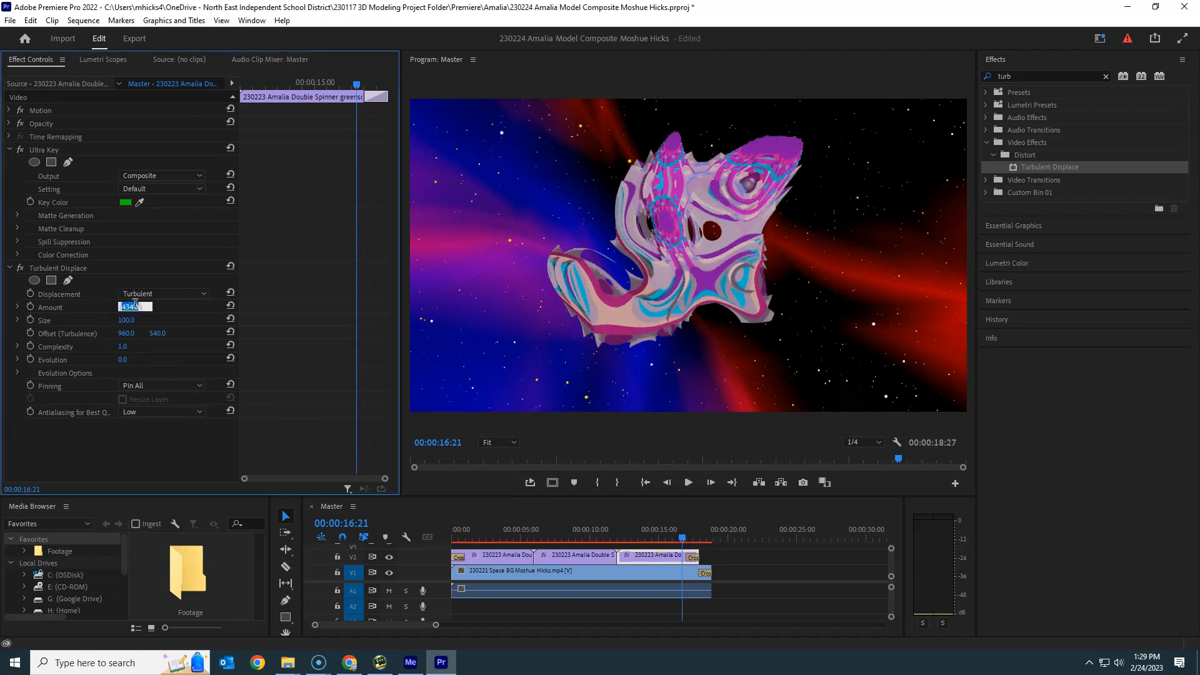
pyautogui.press('Return')
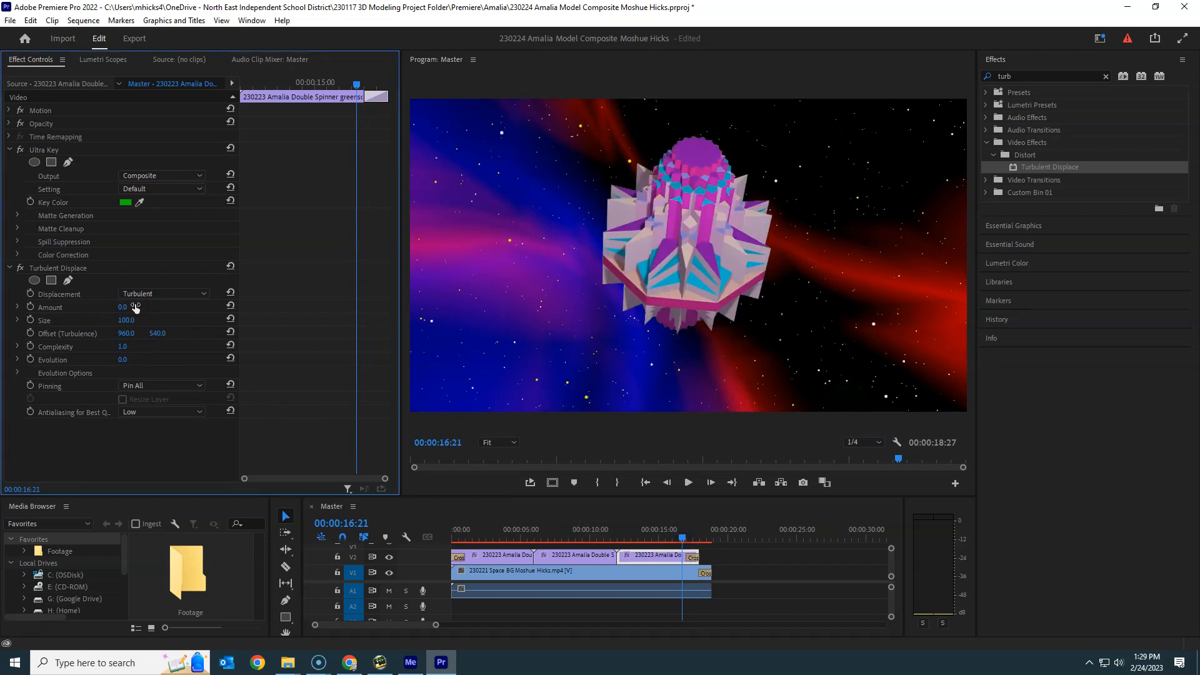
pyautogui.click(30, 307)
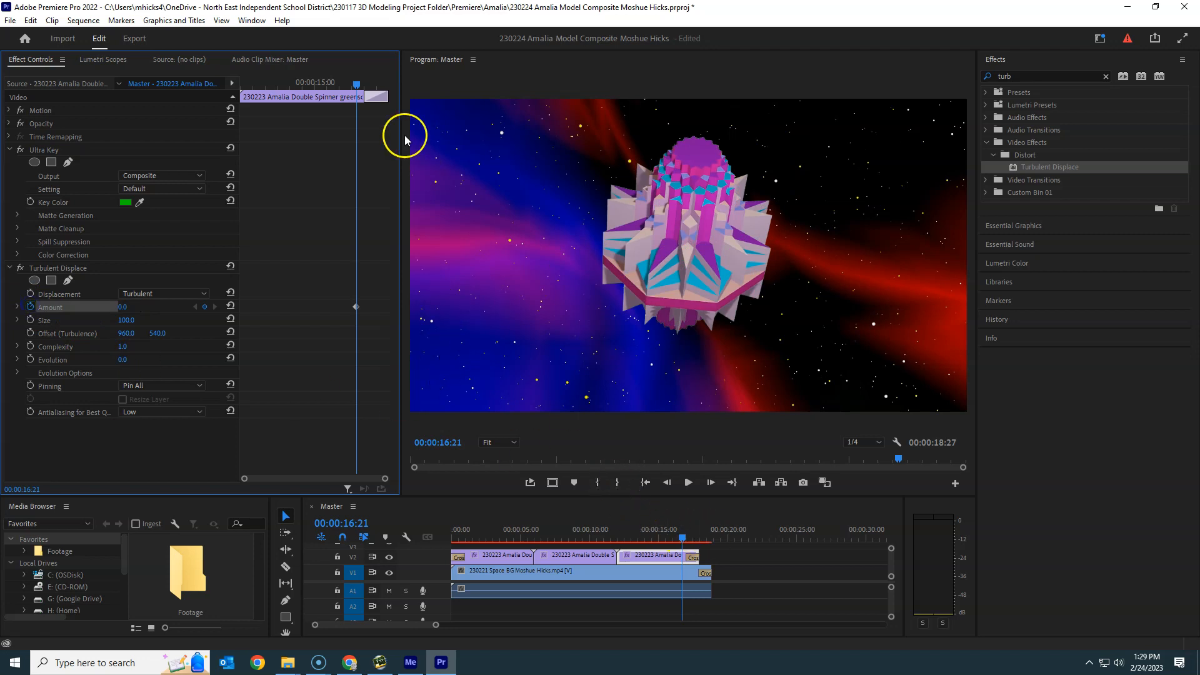
pyautogui.moveTo(357, 83); pyautogui.dragTo(396, 81)
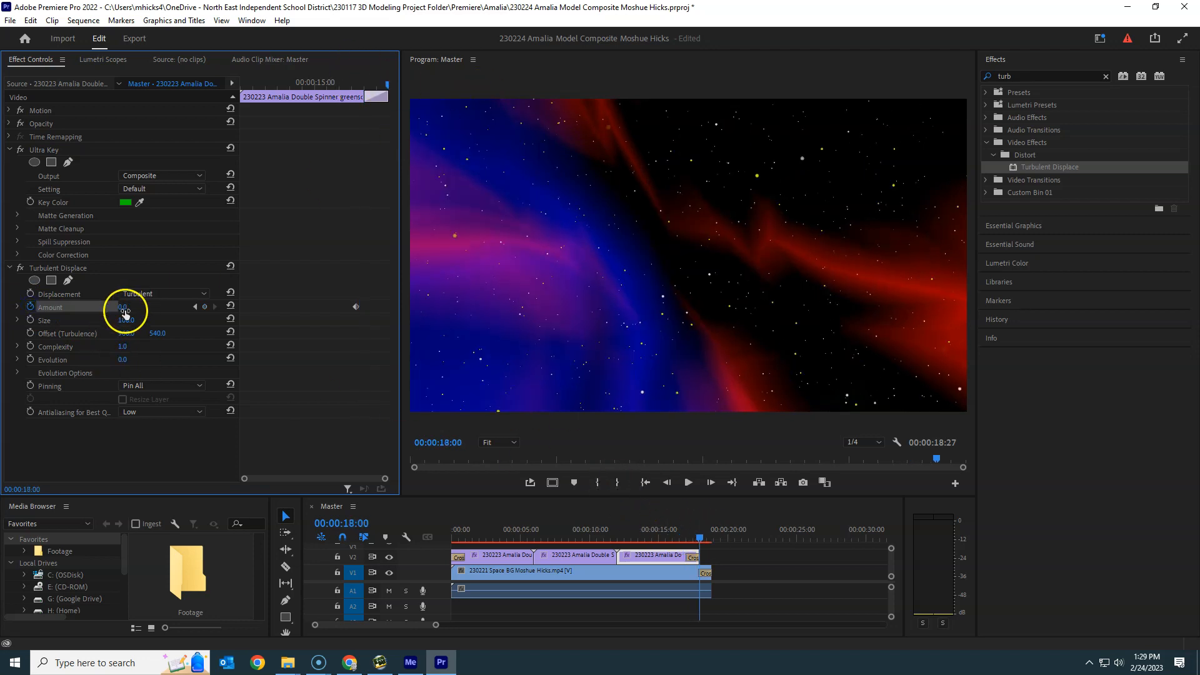
pyautogui.click(604, 530)
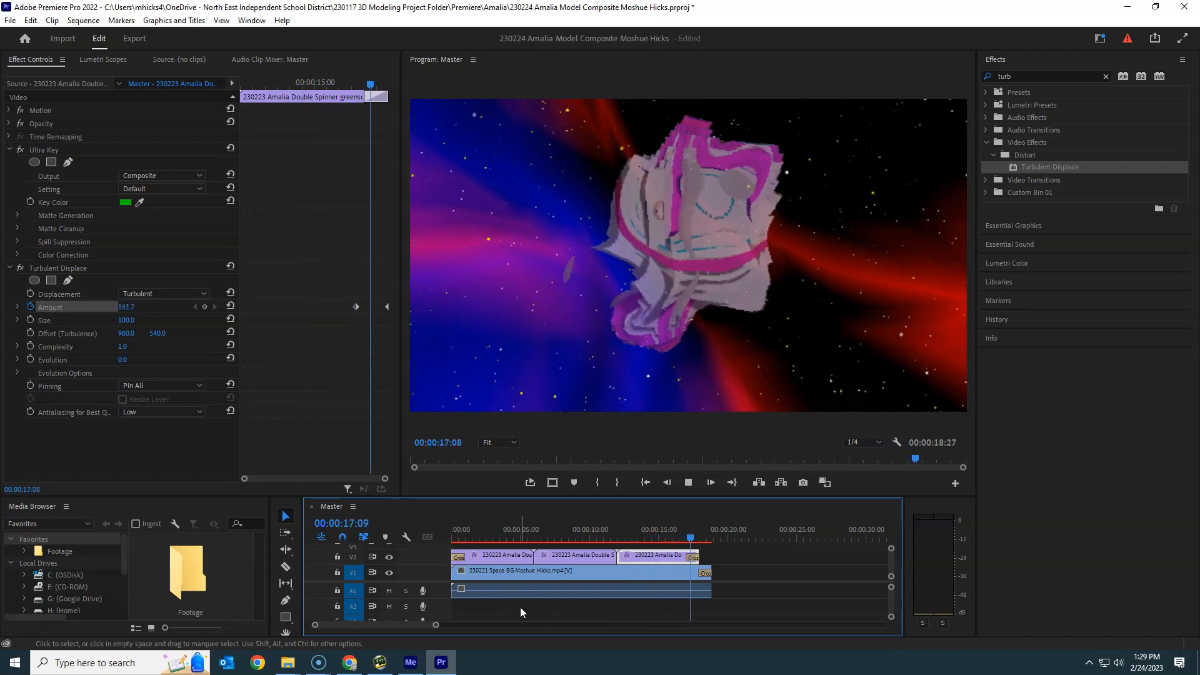
# Scrub through the composite to review the spinner animation up to the fade-out, and save the project
pyautogui.moveTo(657, 531); pyautogui.dragTo(497, 551)
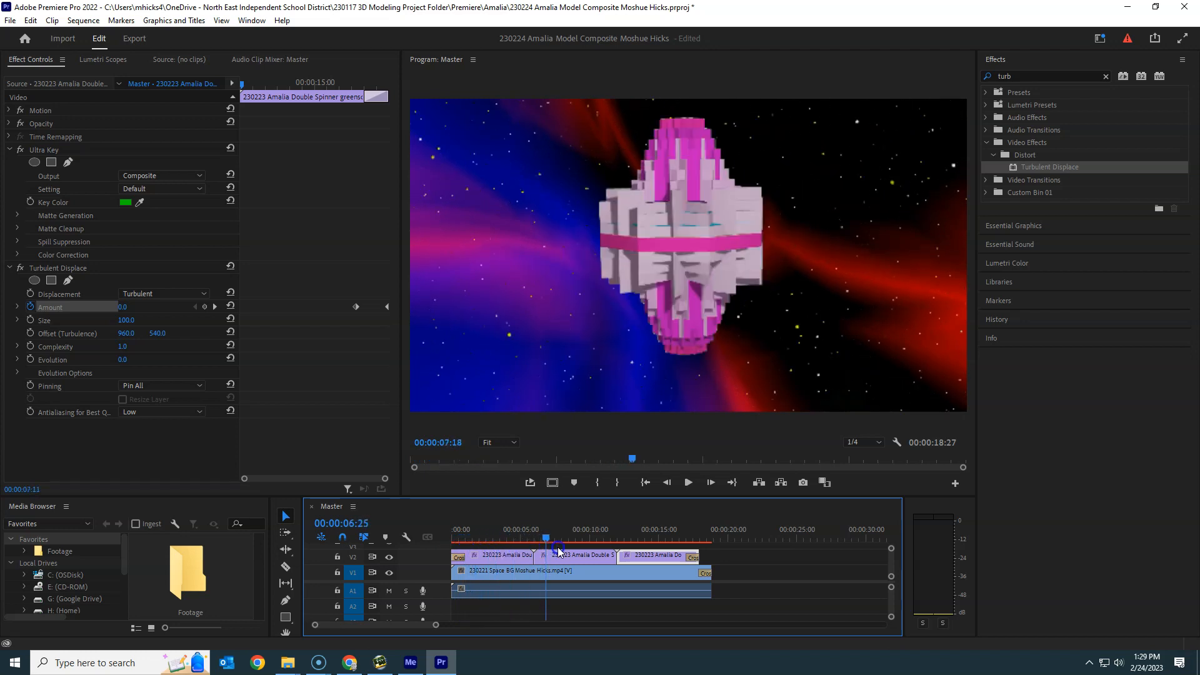
pyautogui.moveTo(607, 549); pyautogui.dragTo(719, 532)
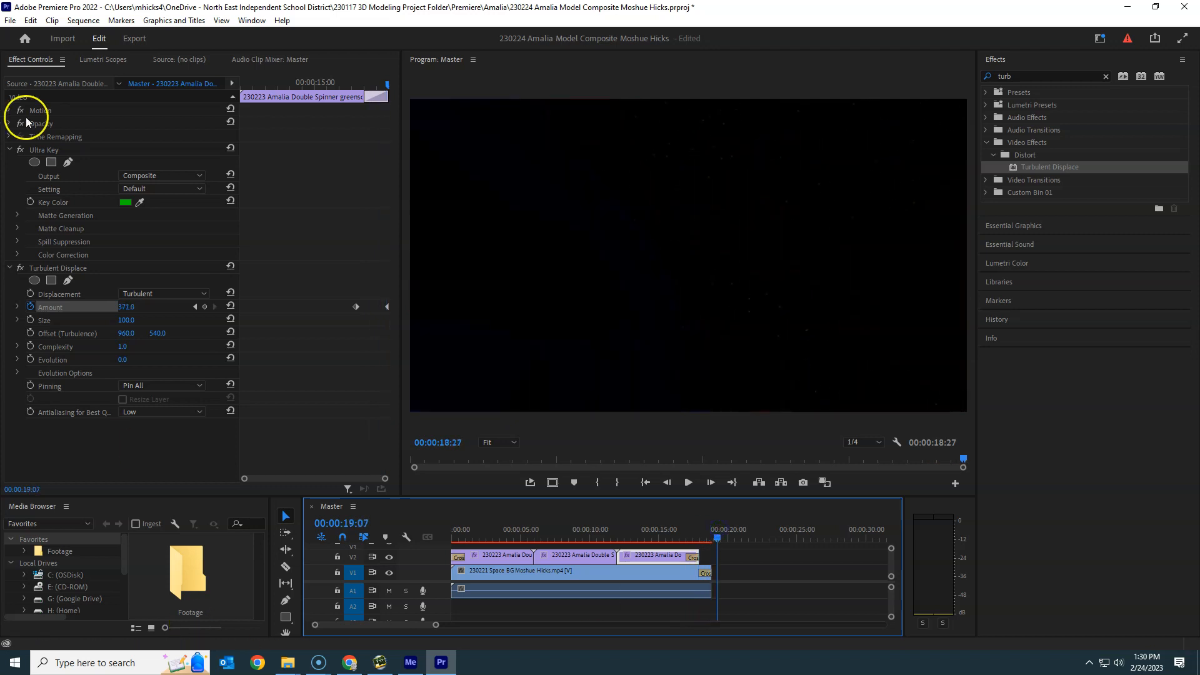
pyautogui.click(10, 21)
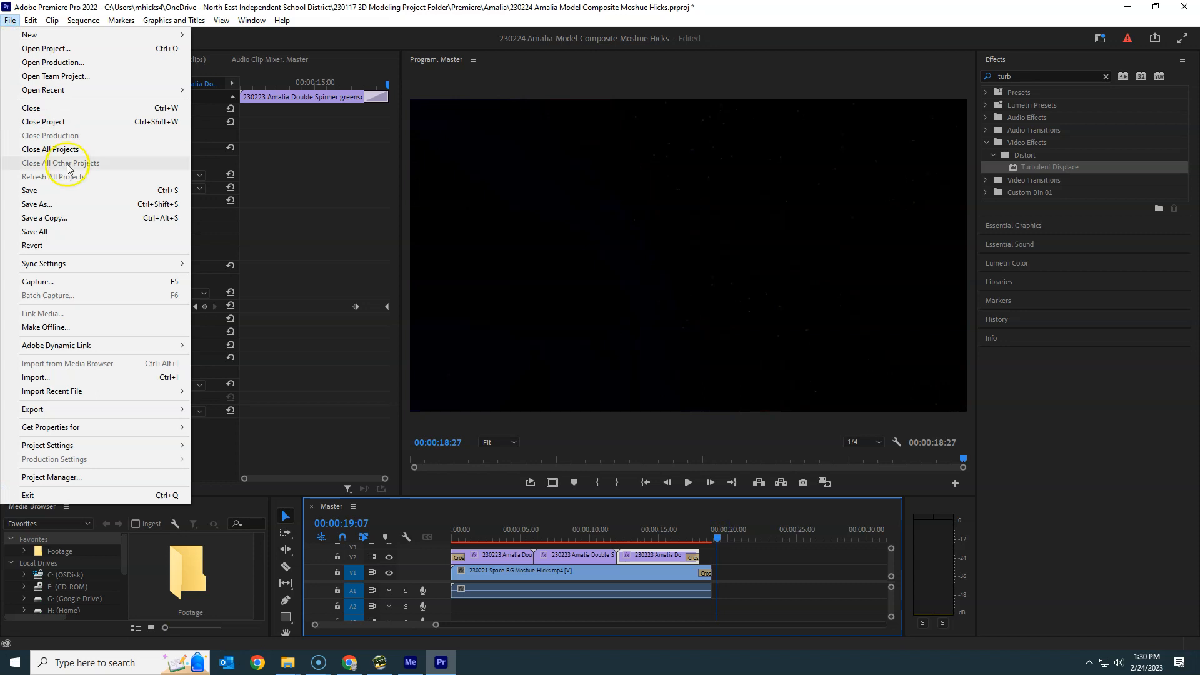
pyautogui.click(67, 190)
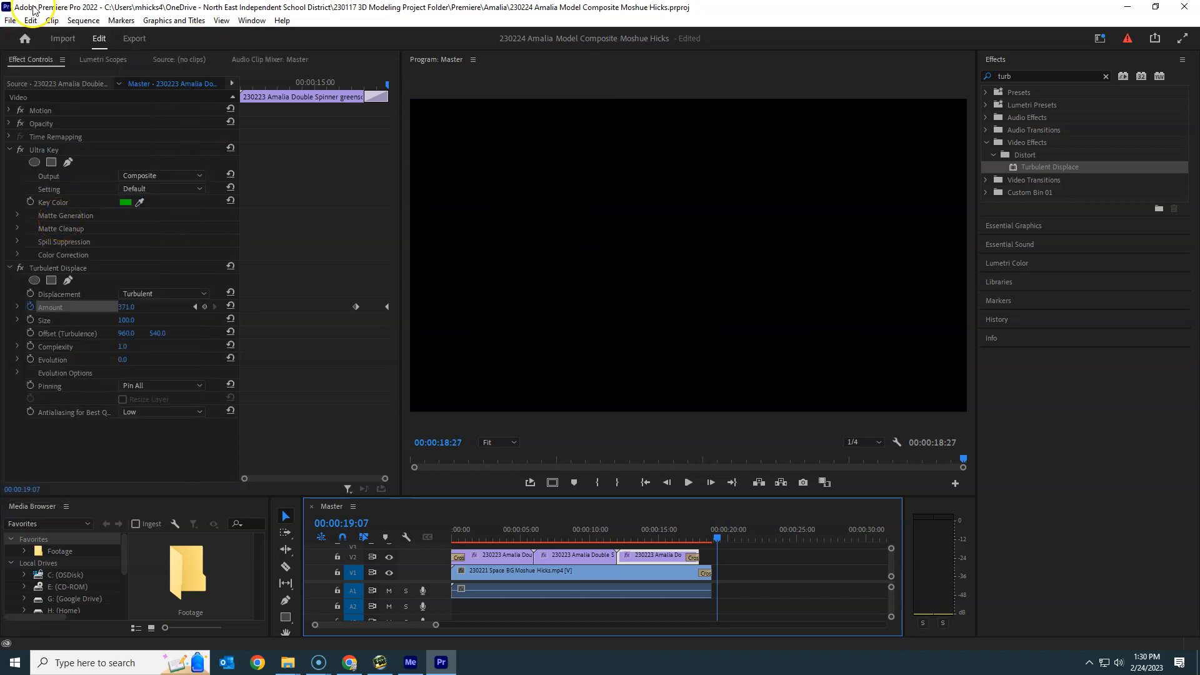
# Start a media export of the Master sequence and choose the YouTube 1080p Full HD preset
pyautogui.click(9, 21)
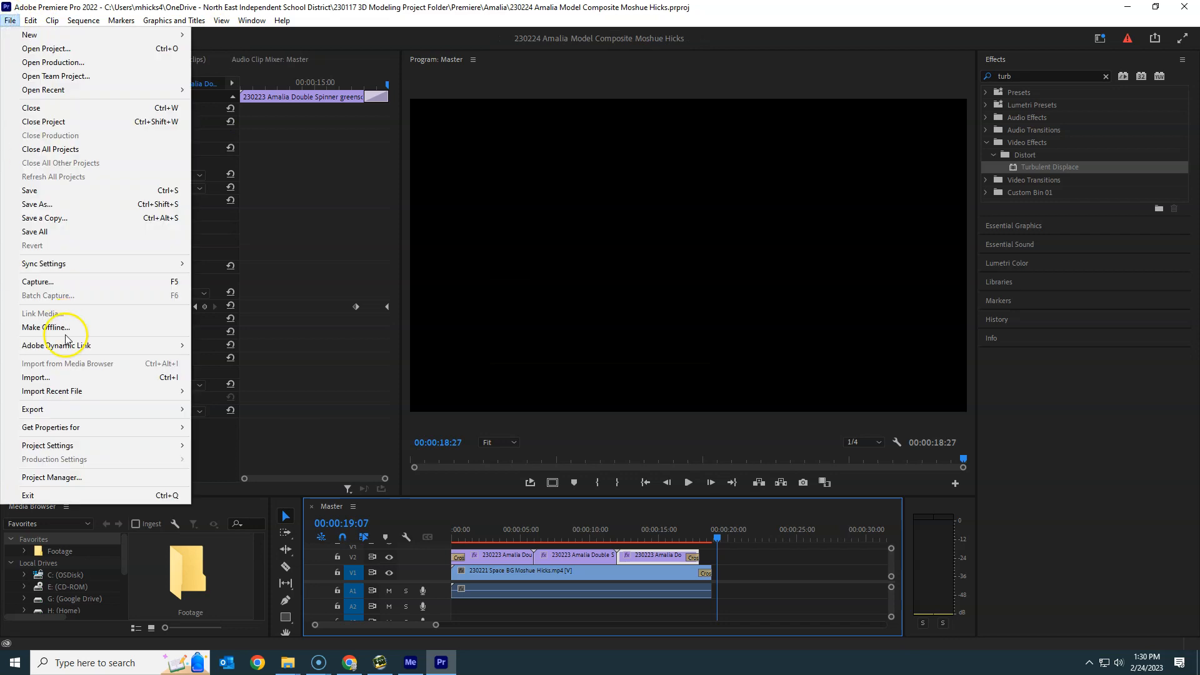
pyautogui.moveTo(59, 409)
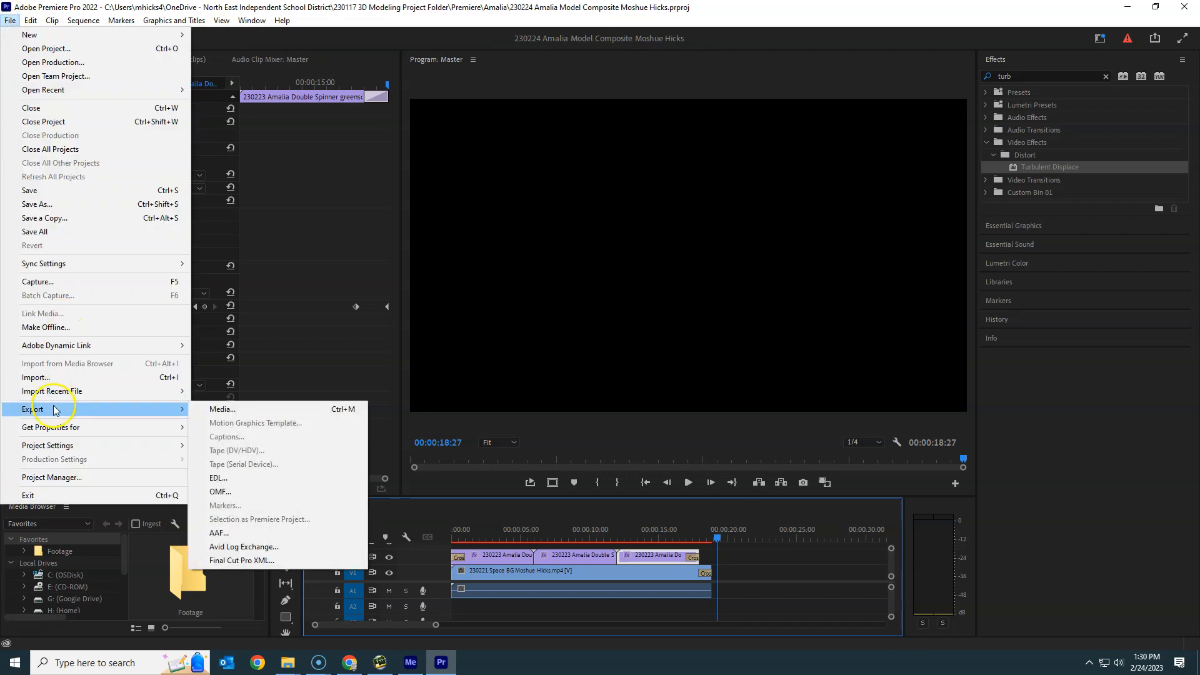
pyautogui.click(243, 416)
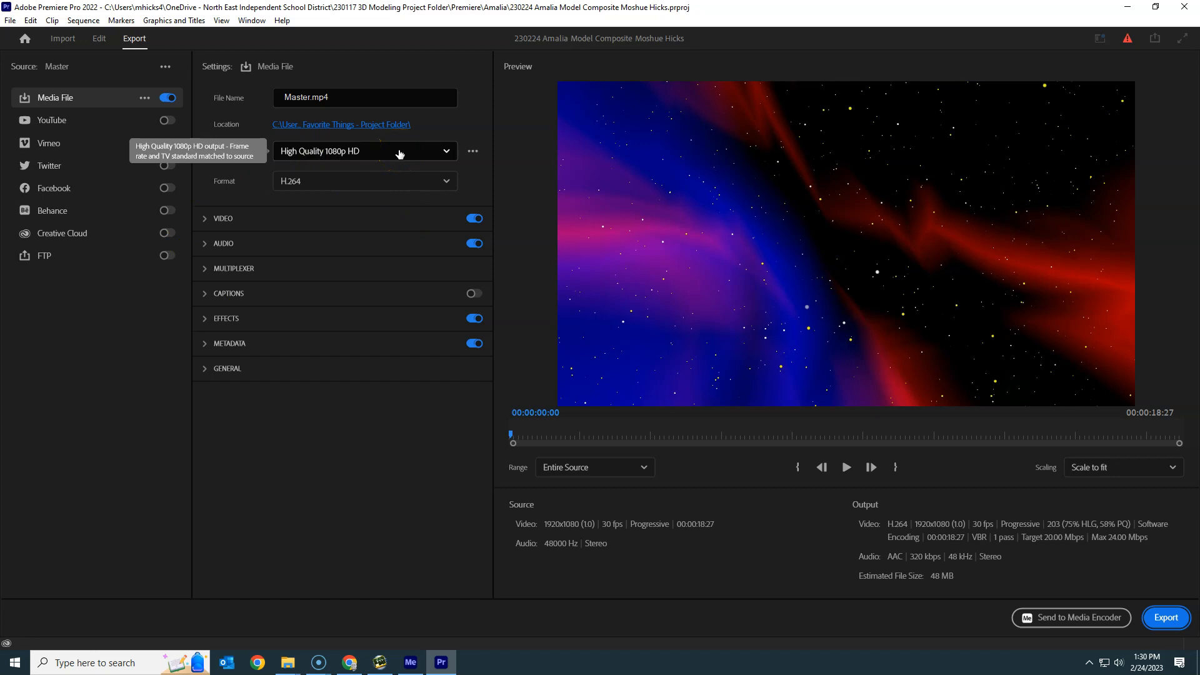
pyautogui.click(445, 151)
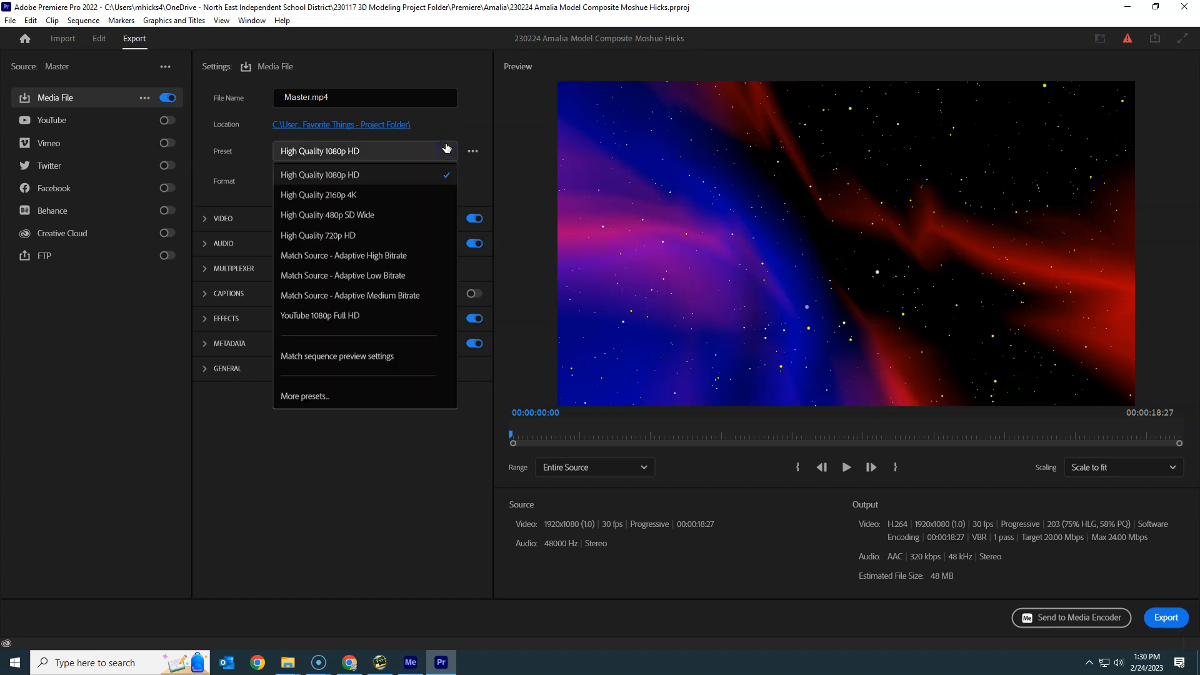
pyautogui.click(342, 316)
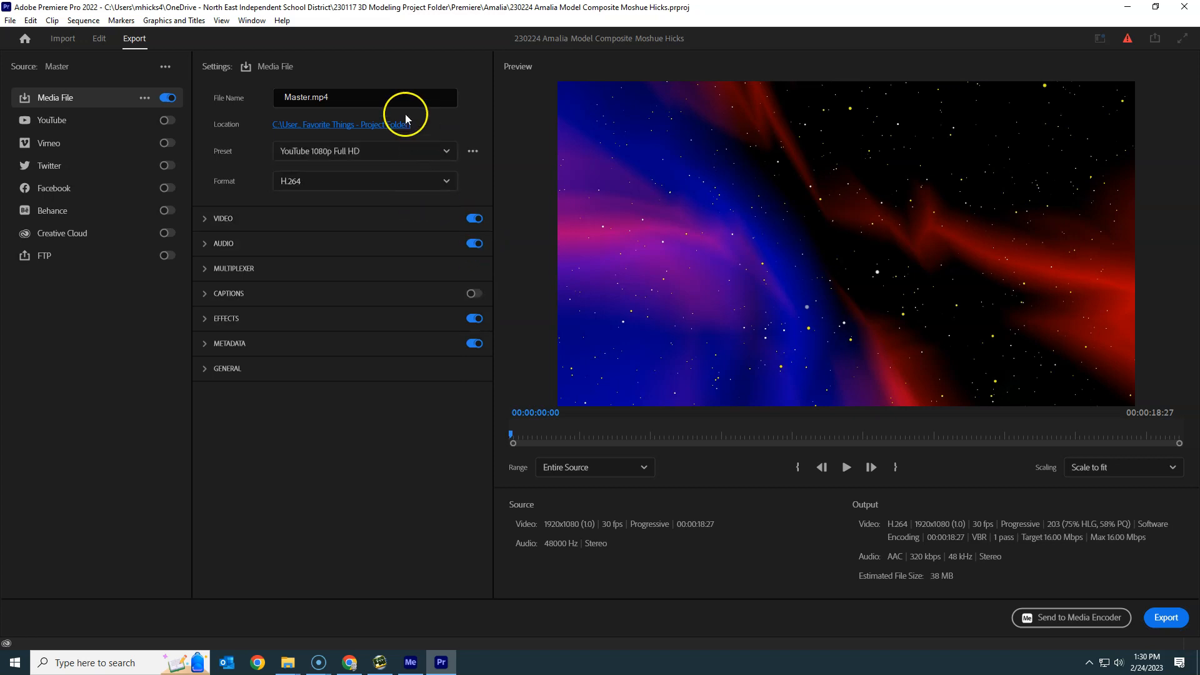
# Name the export file with the date 230224, the model's name, "Turbulent Spinner Composite" and the author's full name
pyautogui.click(350, 97)
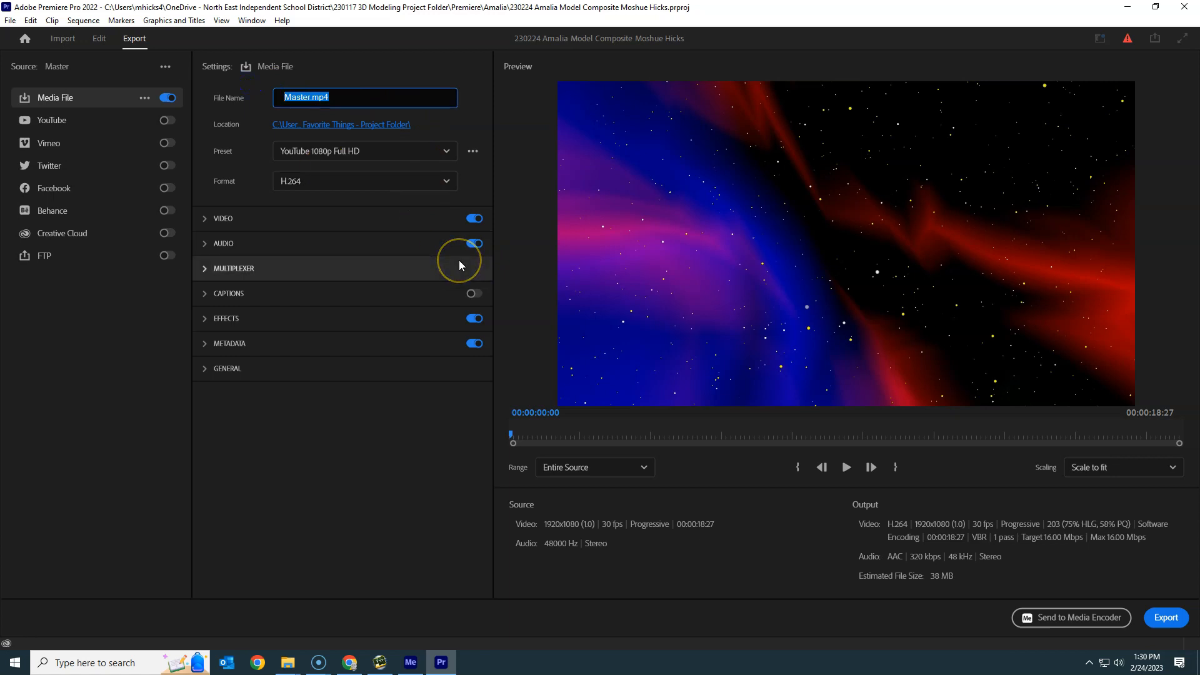
pyautogui.write('230224 Amalia Turbulent Sp')
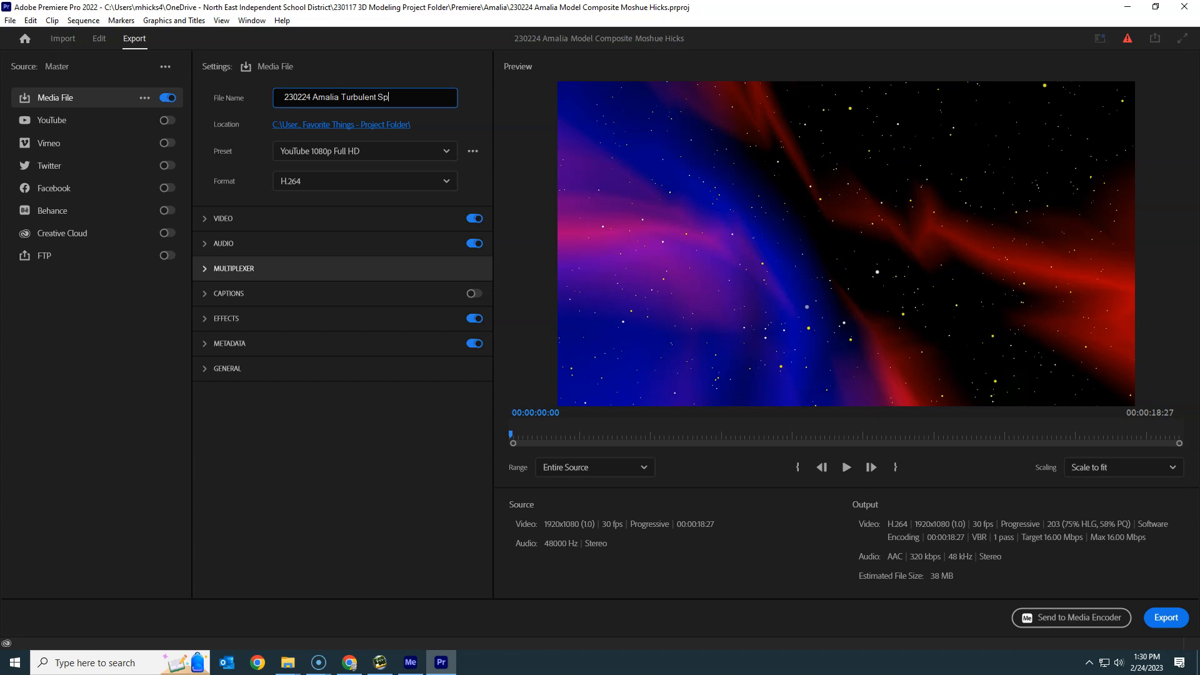
pyautogui.write('Composite Moshue Hikcs')
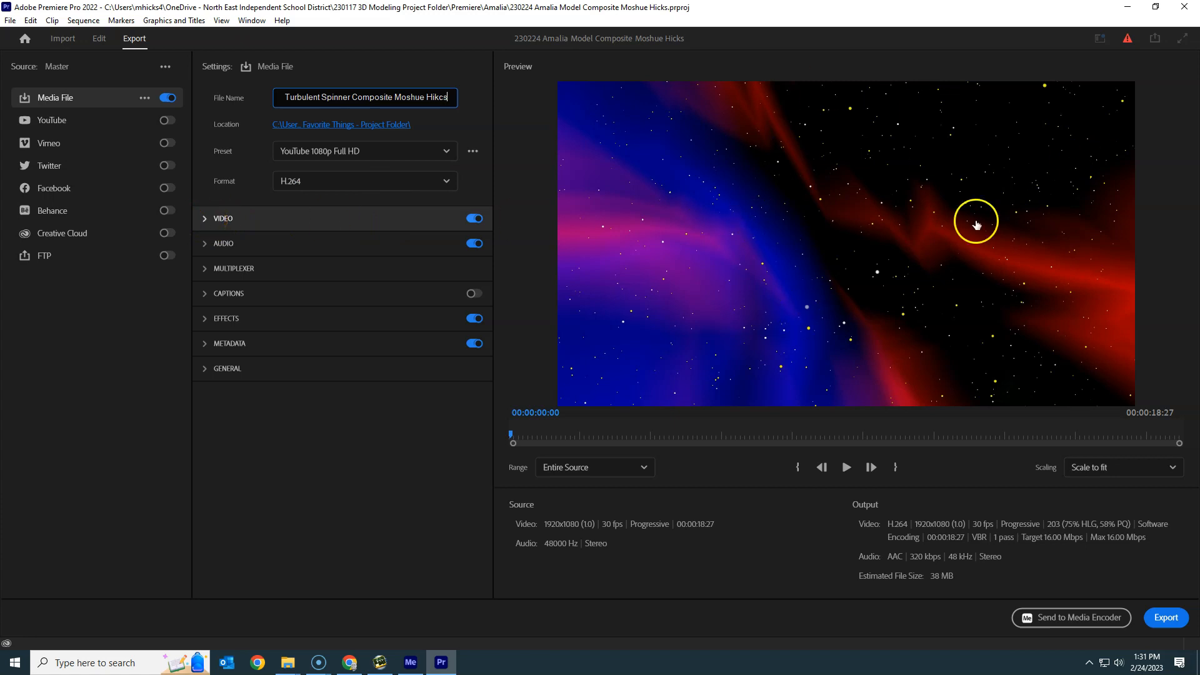
# Set the export's bitrate encoding to CBR with a target bitrate of 32 Mbps
pyautogui.click(204, 222)
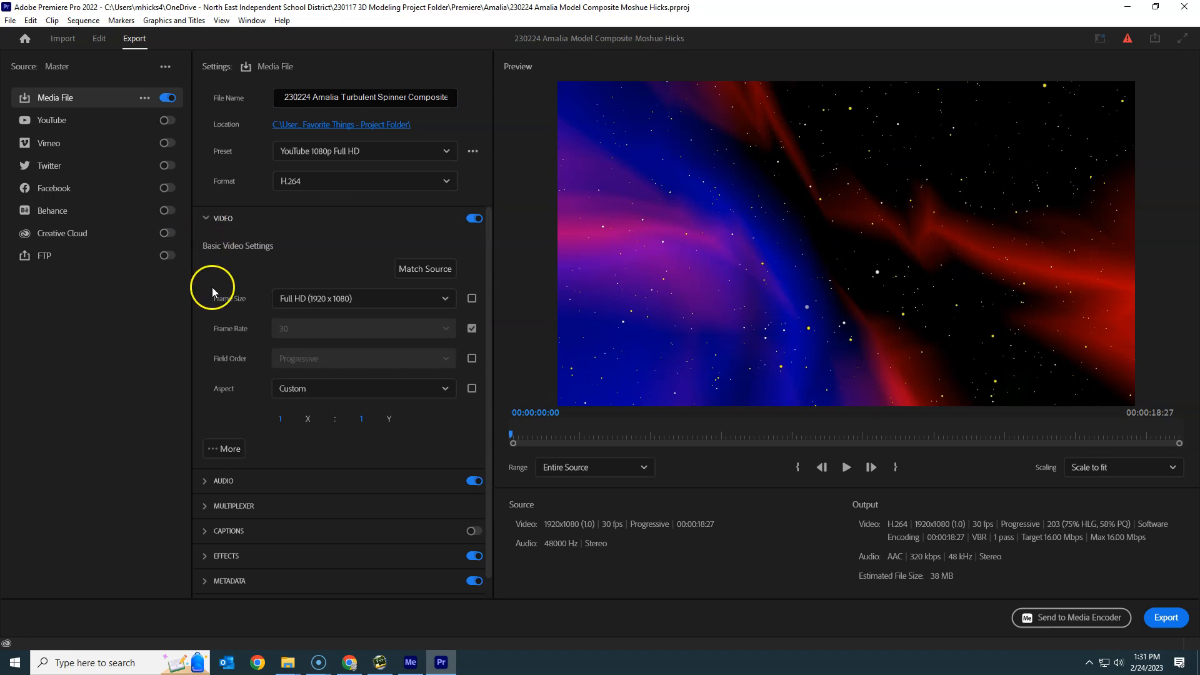
pyautogui.click(229, 449)
pyautogui.scroll(-6, 404, 456)
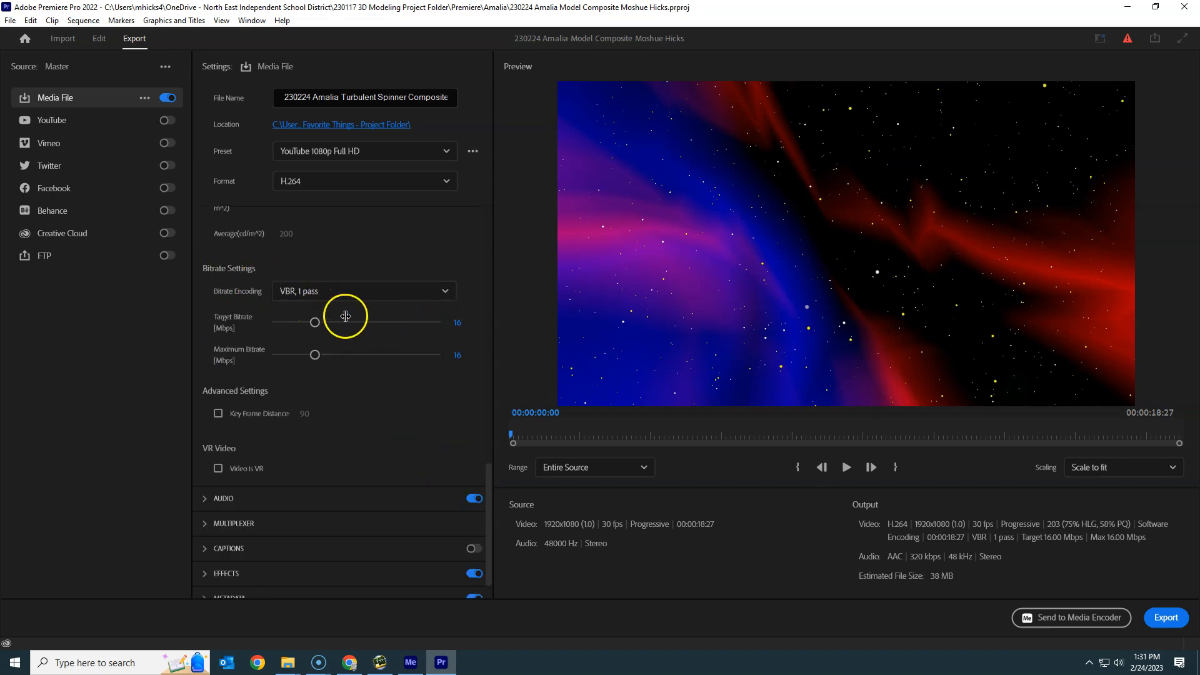
pyautogui.click(302, 292)
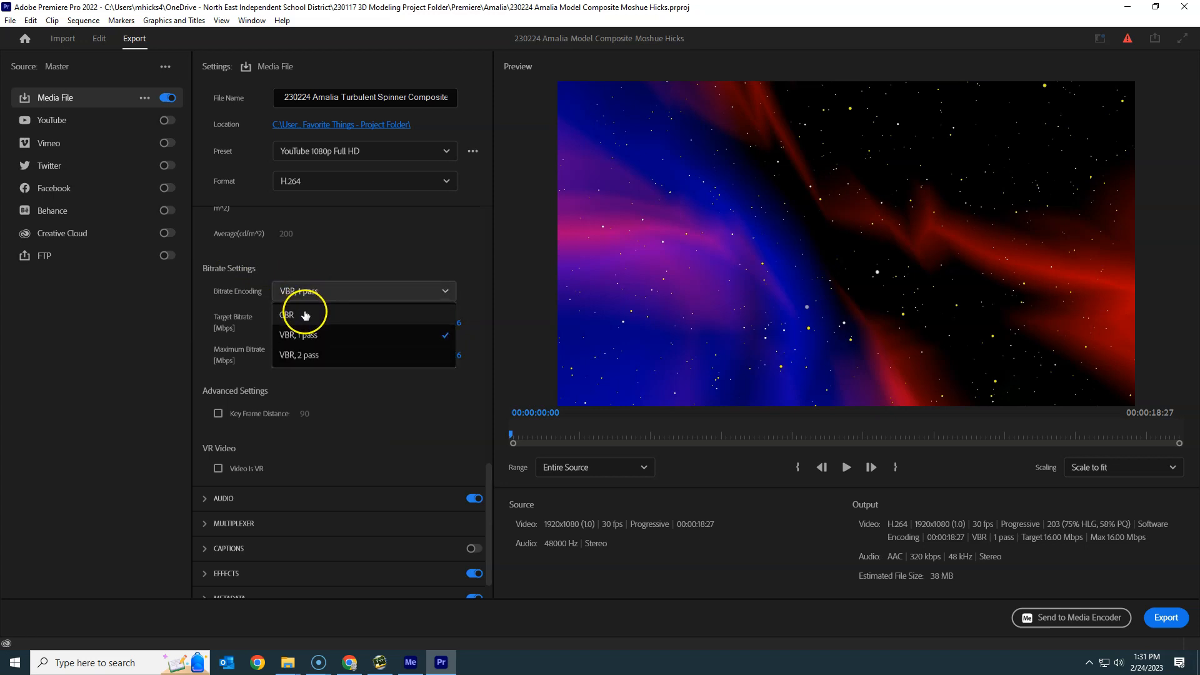
pyautogui.click(305, 315)
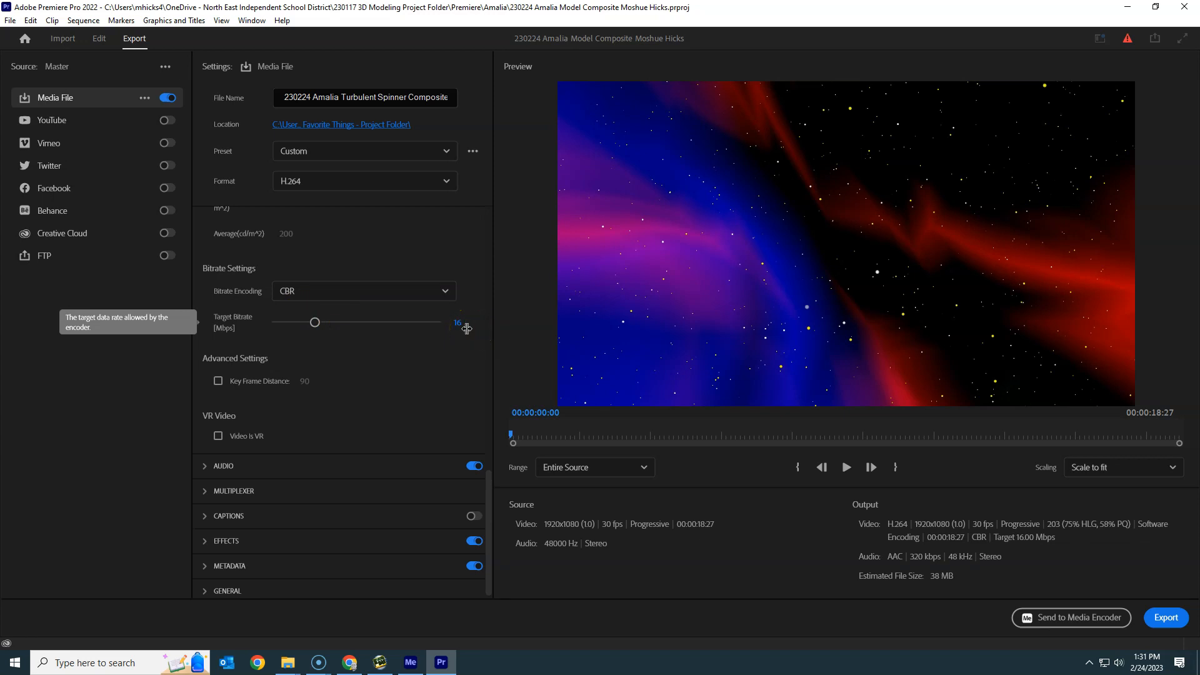
pyautogui.click(461, 324)
pyautogui.write('32')
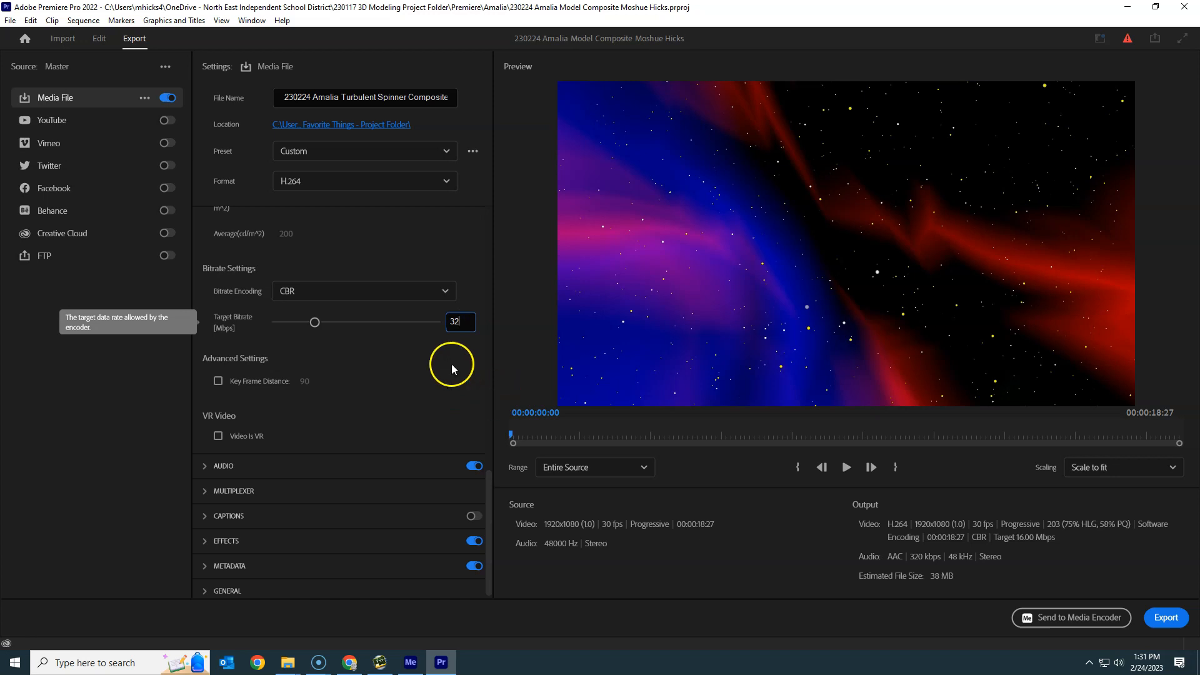
pyautogui.click(460, 265)
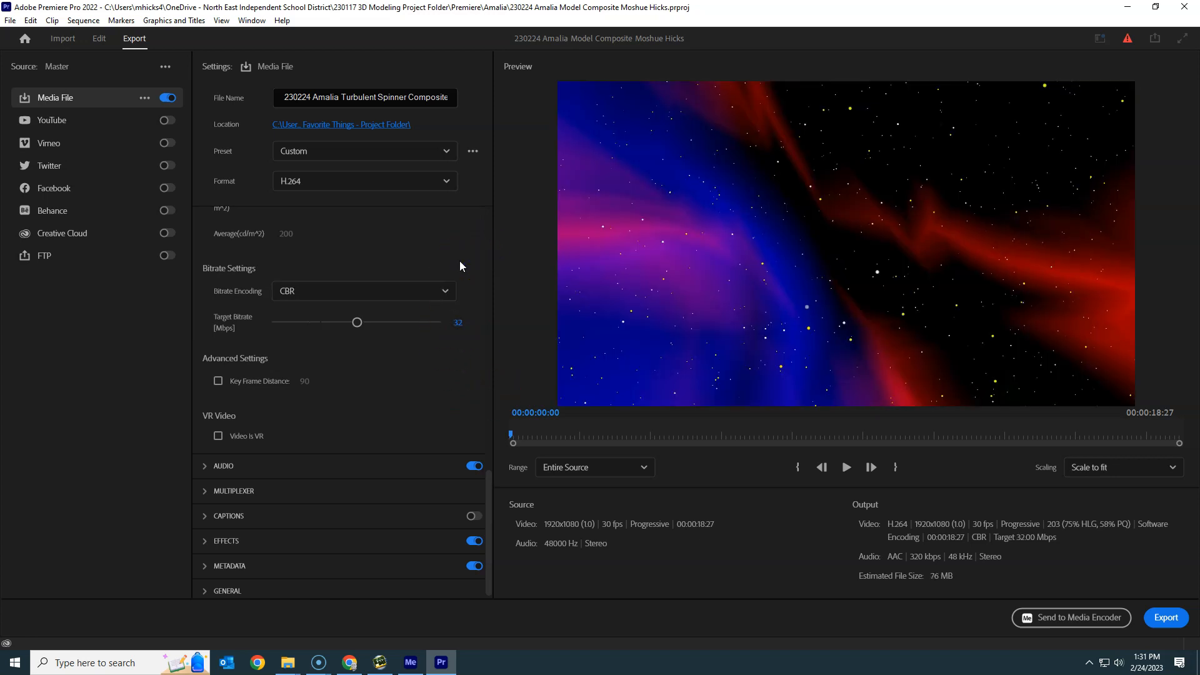
# Send the export to Adobe Media Encoder, switch to that app, and duplicate the newly queued Master job
pyautogui.click(1080, 619)
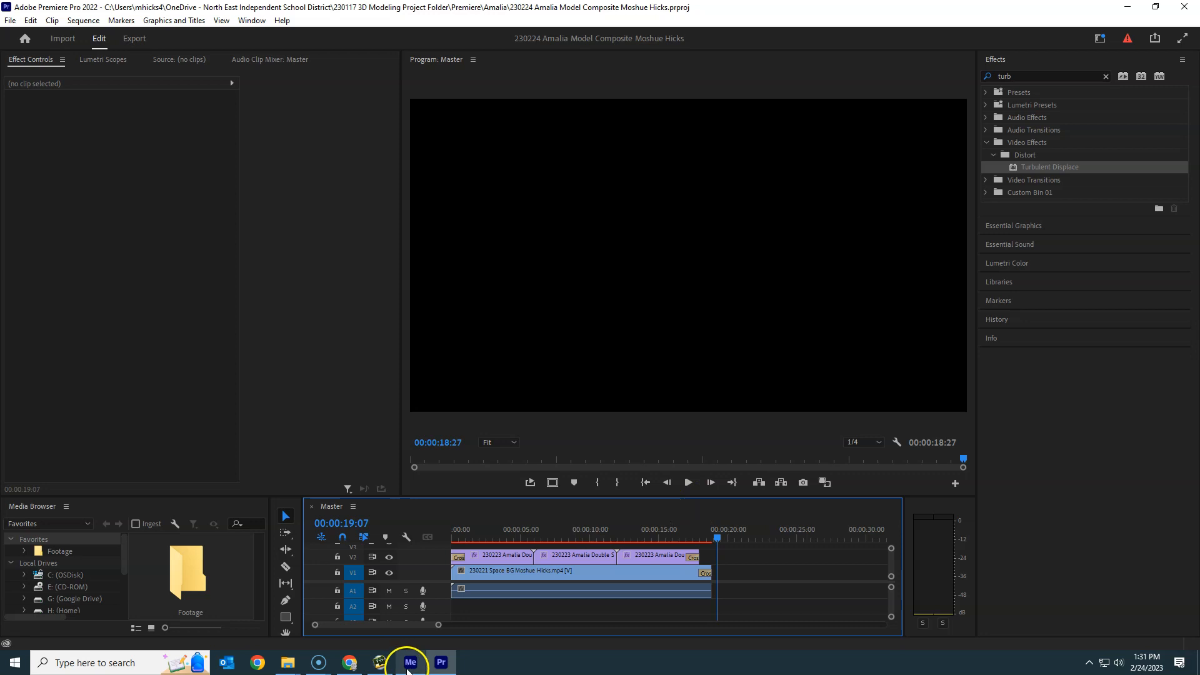
pyautogui.click(410, 661)
pyautogui.click(732, 304)
pyautogui.rightClick(725, 301)
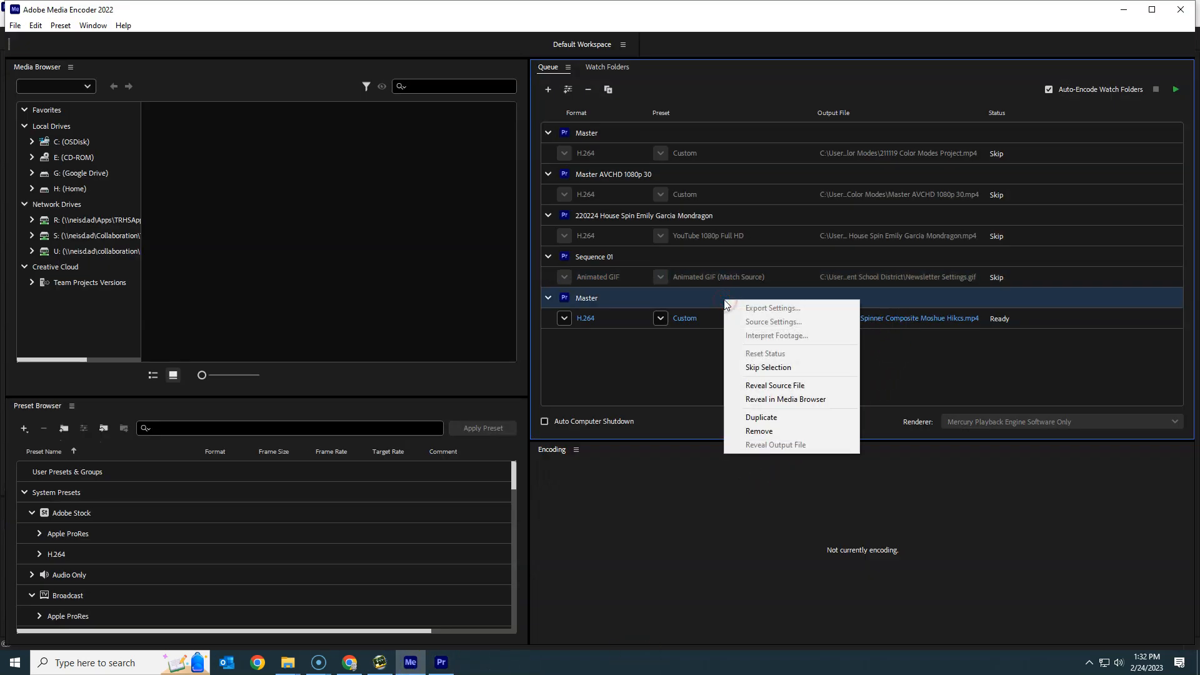
pyautogui.click(756, 417)
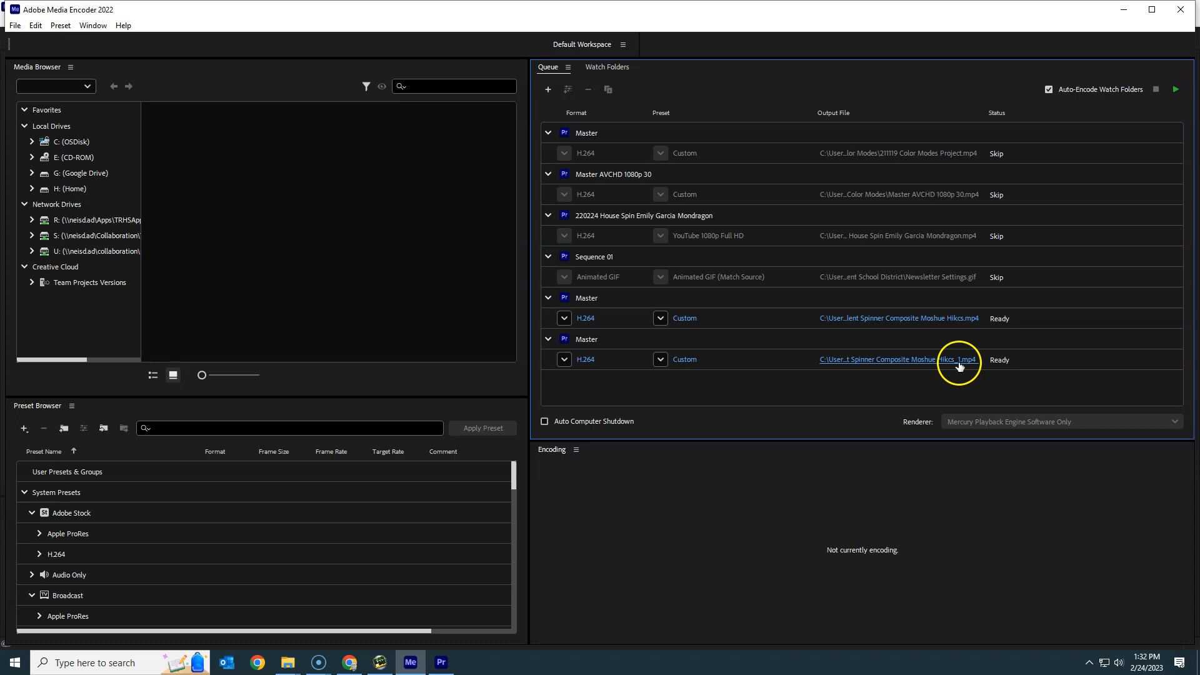
# Change the duplicated queue job's export preset to YouTube 1080p Full HD
pyautogui.click(684, 361)
pyautogui.click(684, 362)
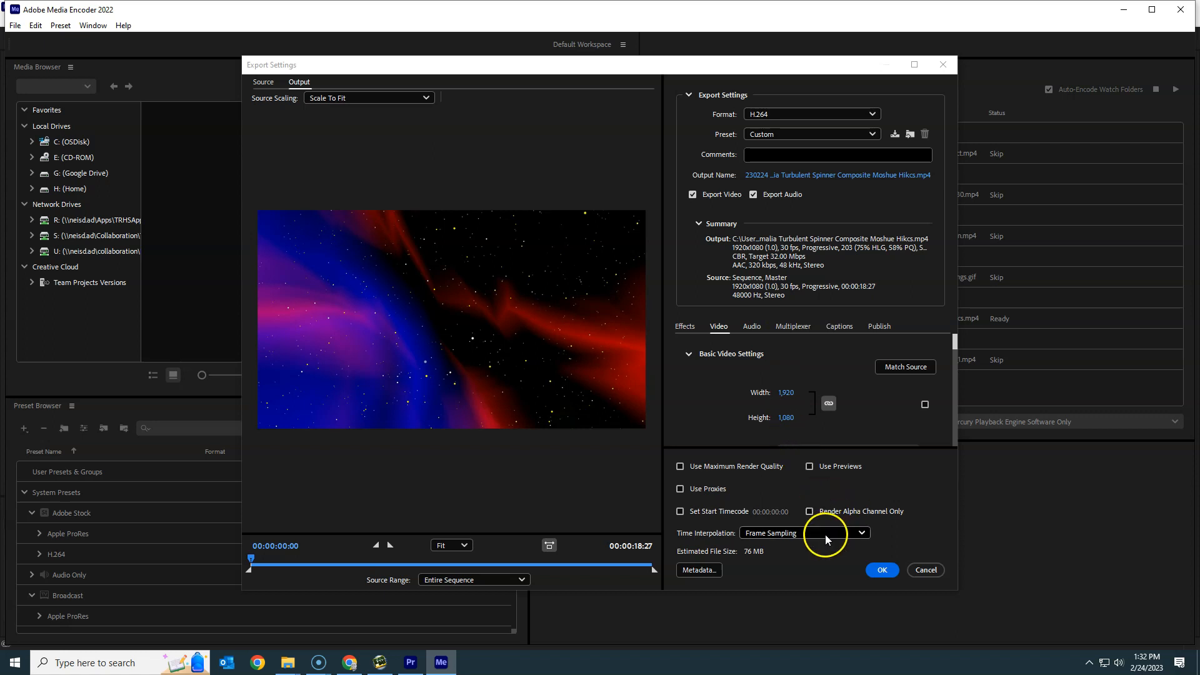
pyautogui.click(869, 134)
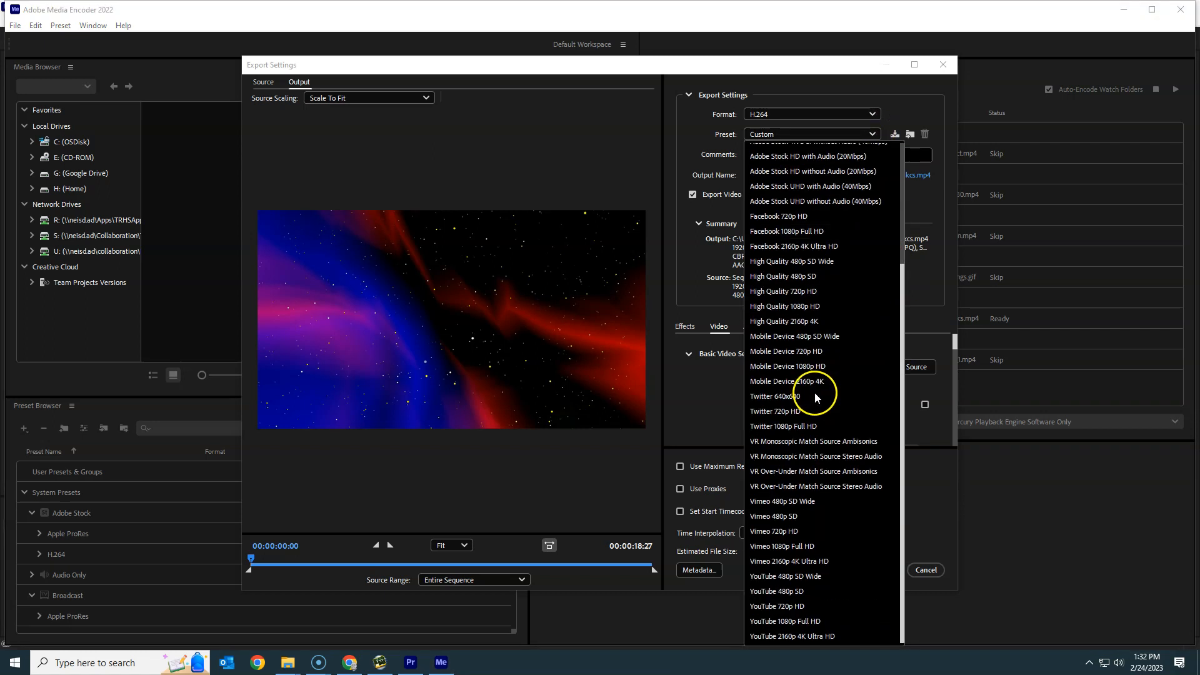
pyautogui.click(812, 622)
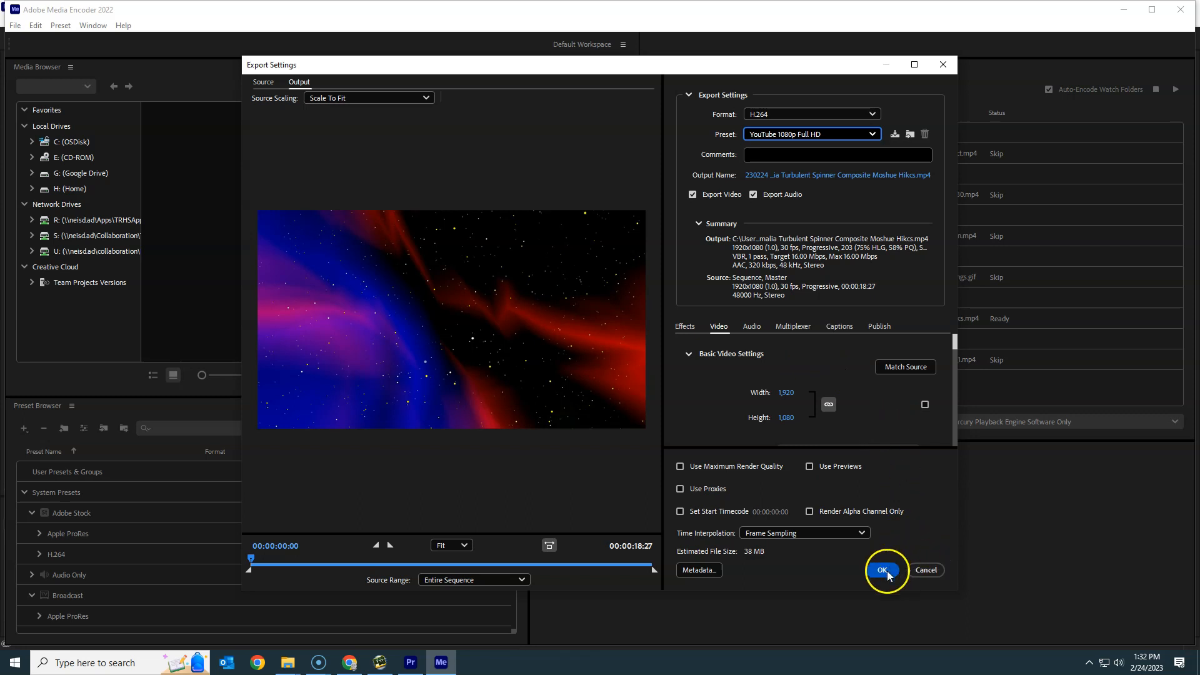
# Correct the author's surname in the duplicate's output file name, append "(Youtube settings)", and accept the export settings
pyautogui.click(813, 176)
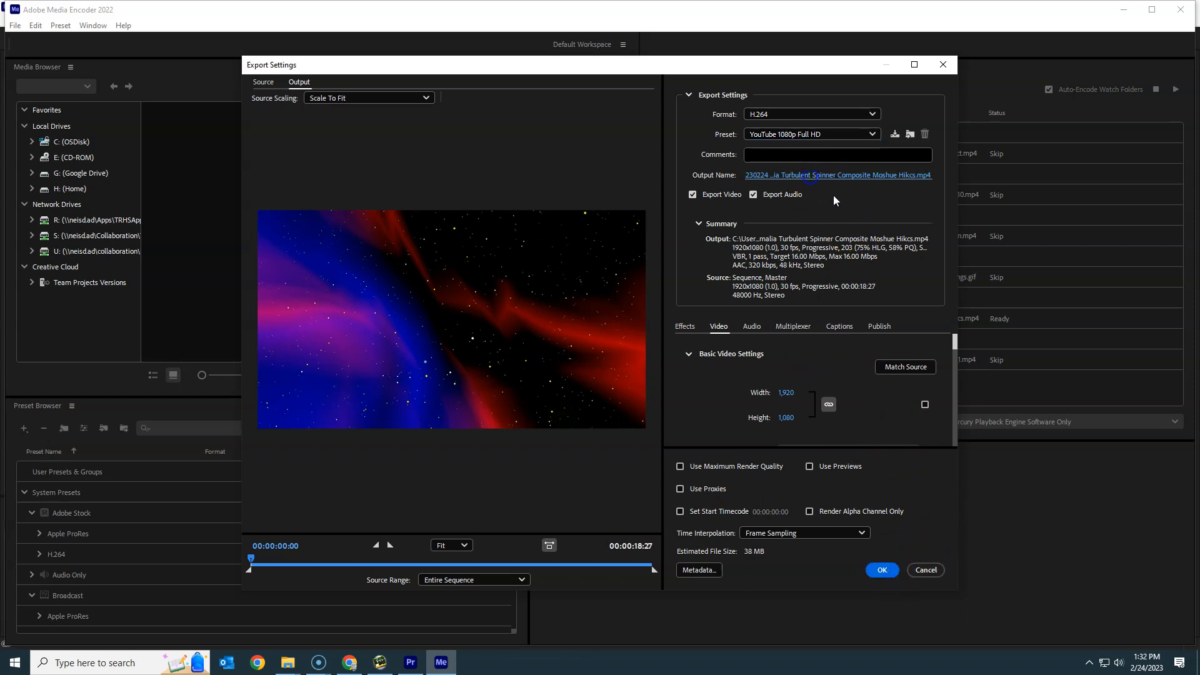
pyautogui.click(522, 311)
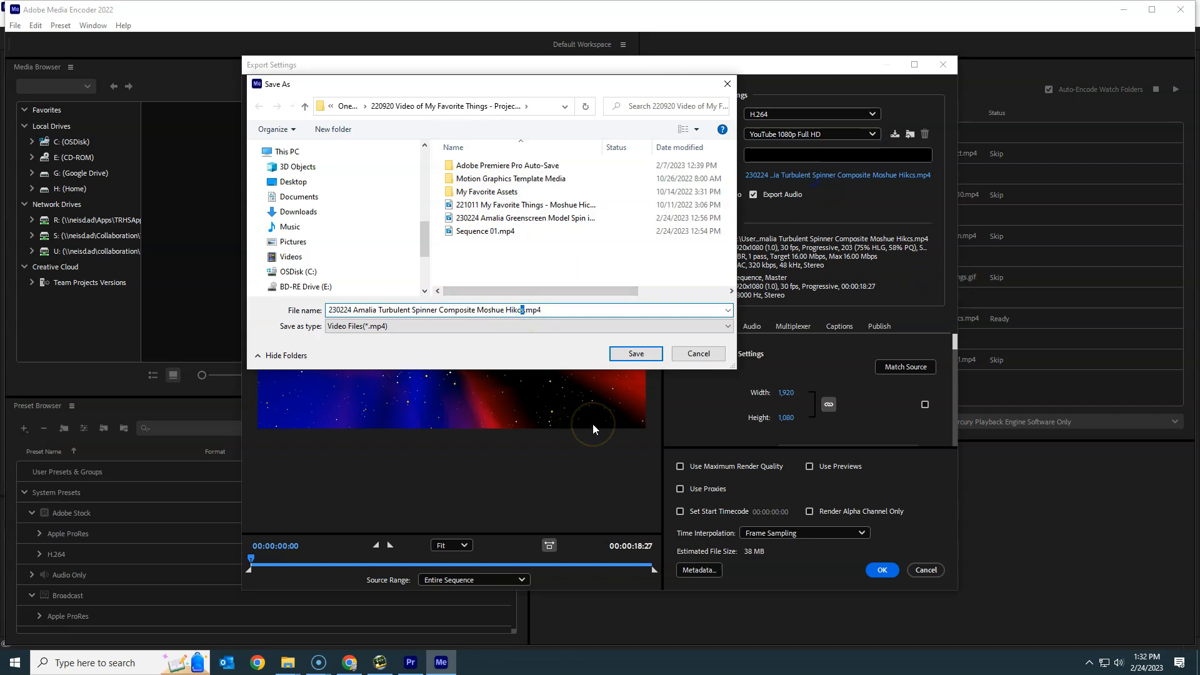
pyautogui.press('BackSpace')
pyautogui.press('Right')
pyautogui.write('ks (Youtube settings')
pyautogui.click(636, 354)
pyautogui.click(883, 570)
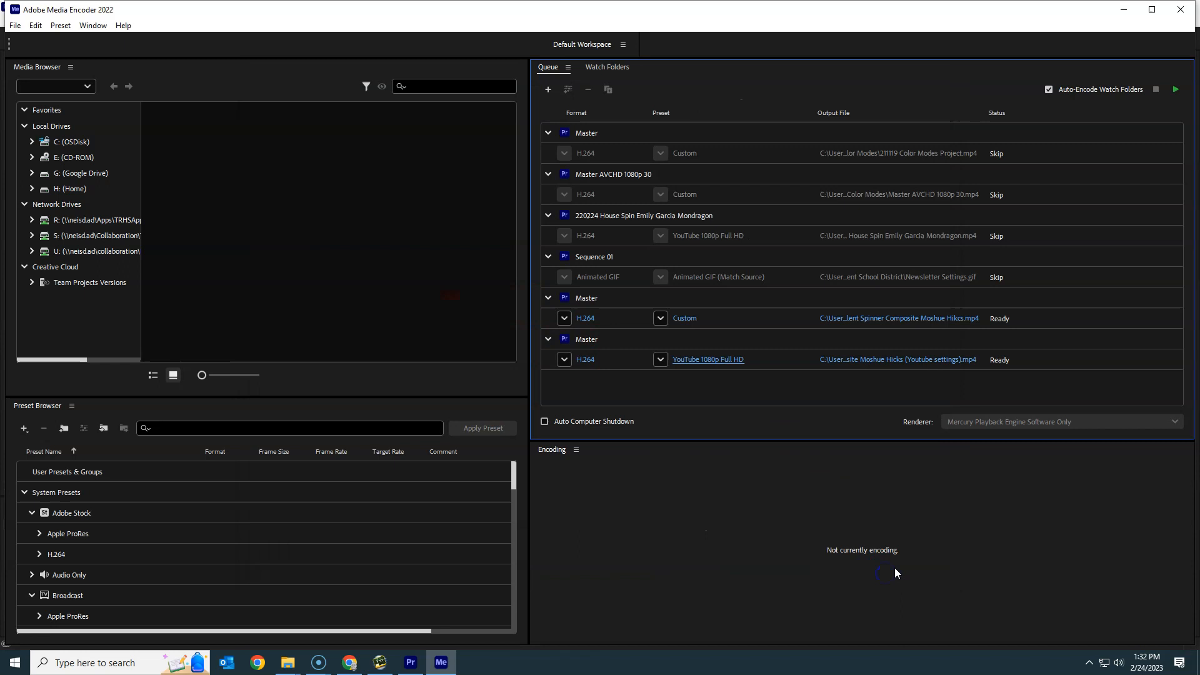
# Append "(CBR32)" to the custom-preset job's output file name, correct the author's surname, and save the name
pyautogui.click(931, 319)
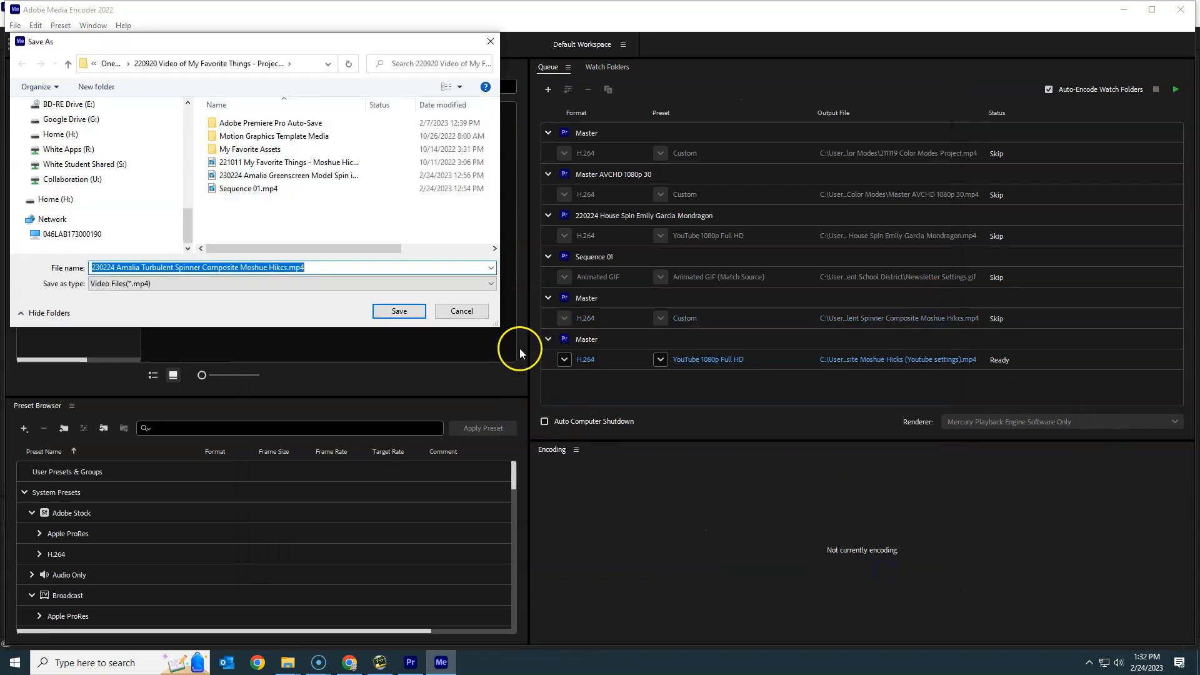
pyautogui.click(287, 267)
pyautogui.write('(CBR32')
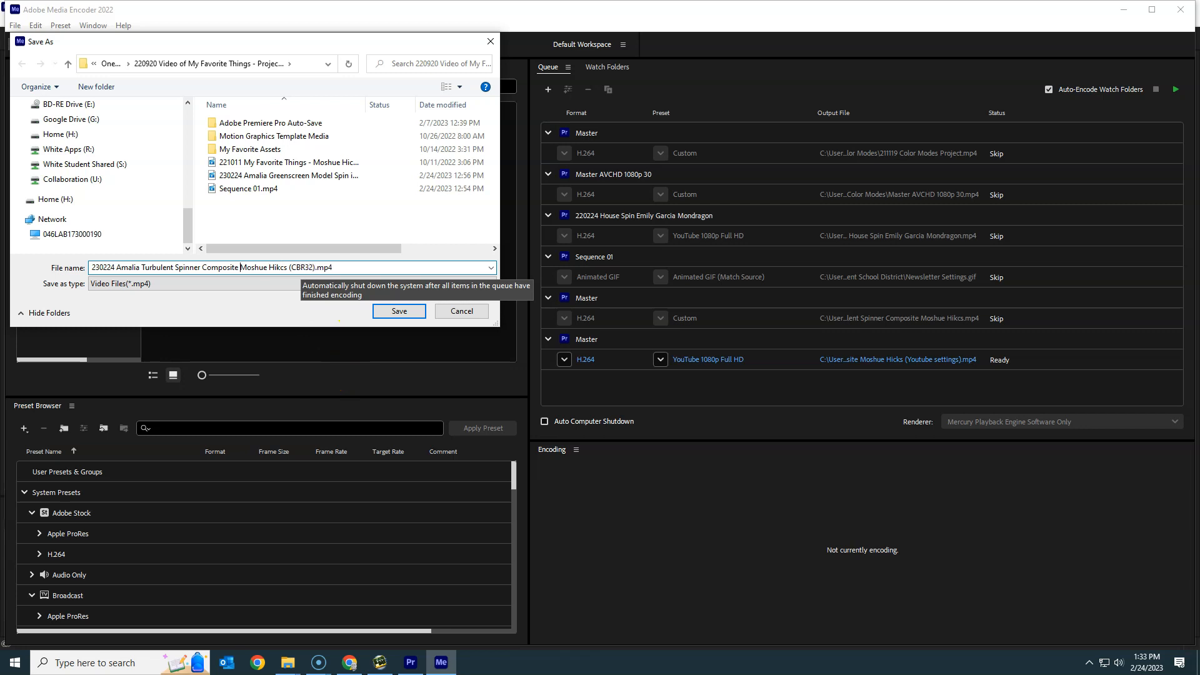
pyautogui.press('Right')
pyautogui.write('c')
pyautogui.press('Delete')
pyautogui.click(399, 311)
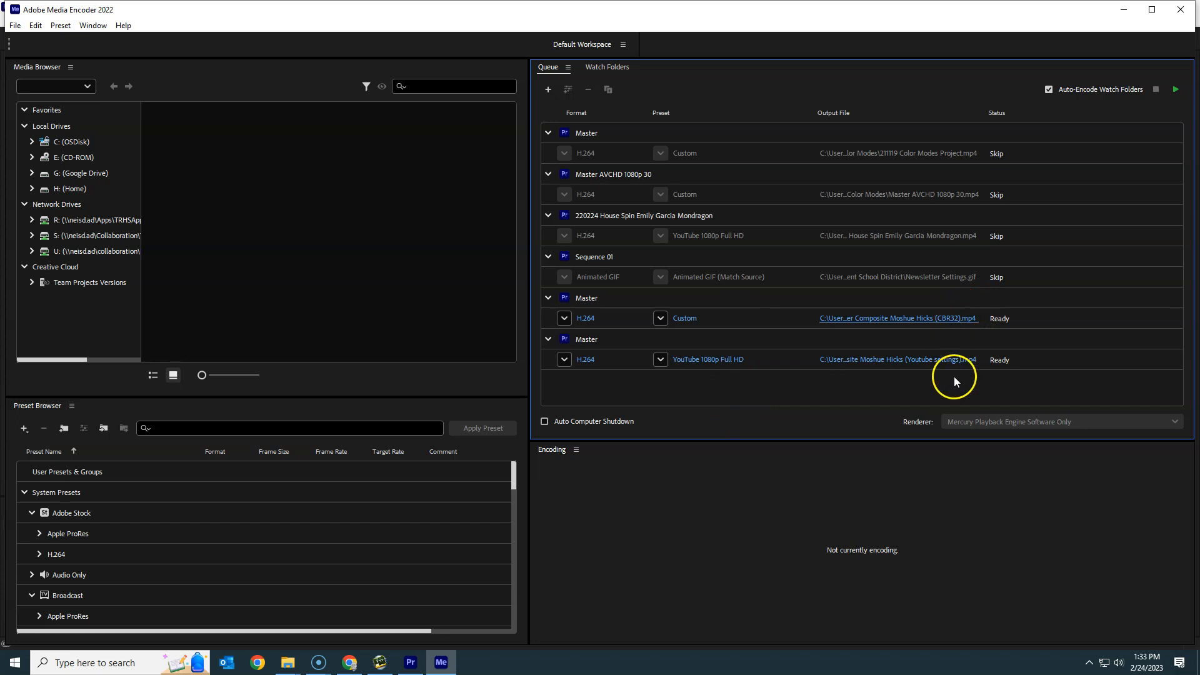
# Redirect the CBR32 job's output to the Amalia folder inside Premiere in the 230117 3D Modeling Project Folder, keeping its file name
pyautogui.click(897, 319)
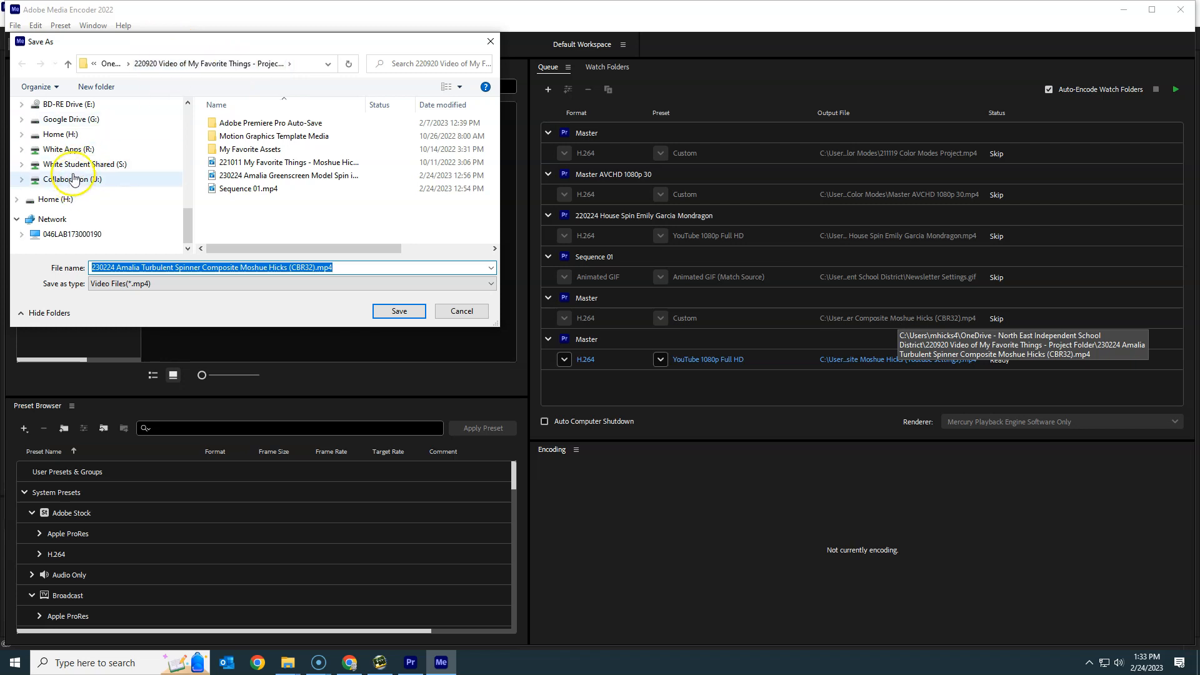
pyautogui.scroll(10, 76, 169)
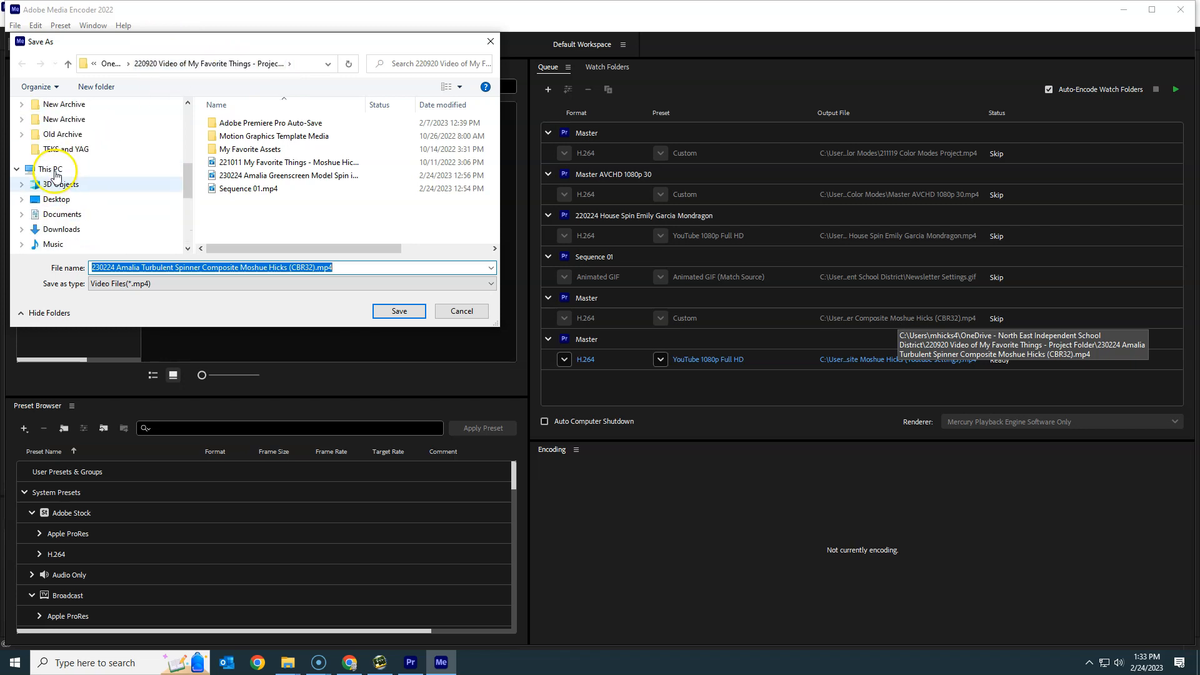
pyautogui.scroll(2, 54, 180)
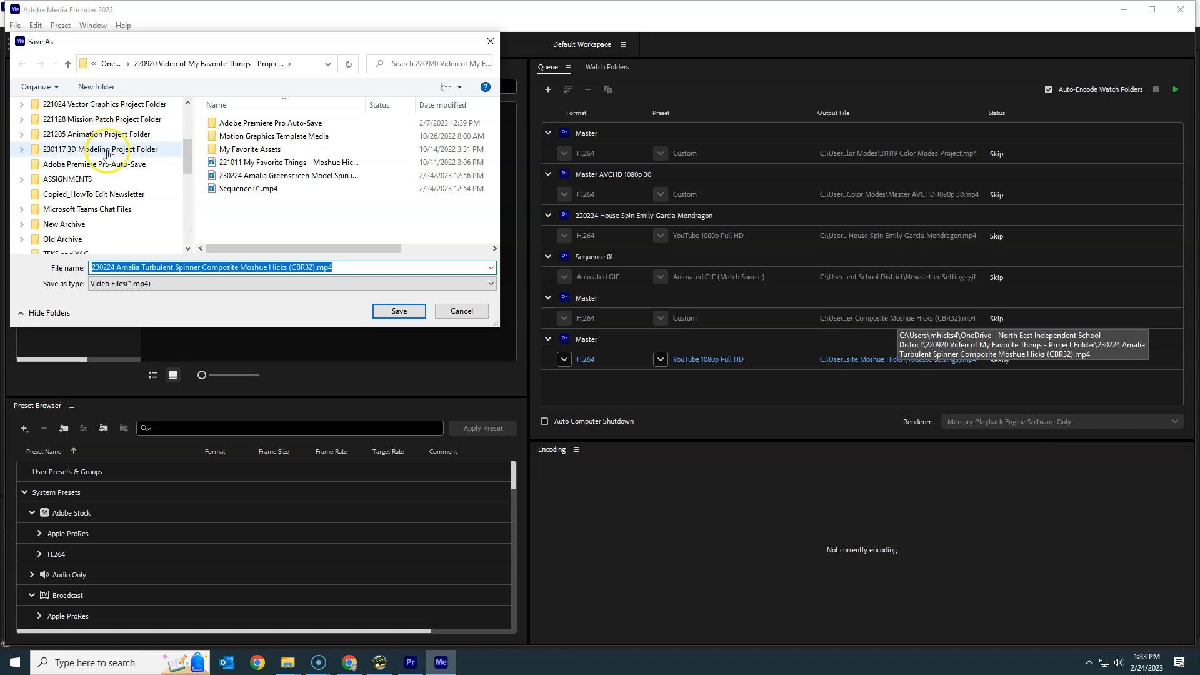
pyautogui.click(98, 151)
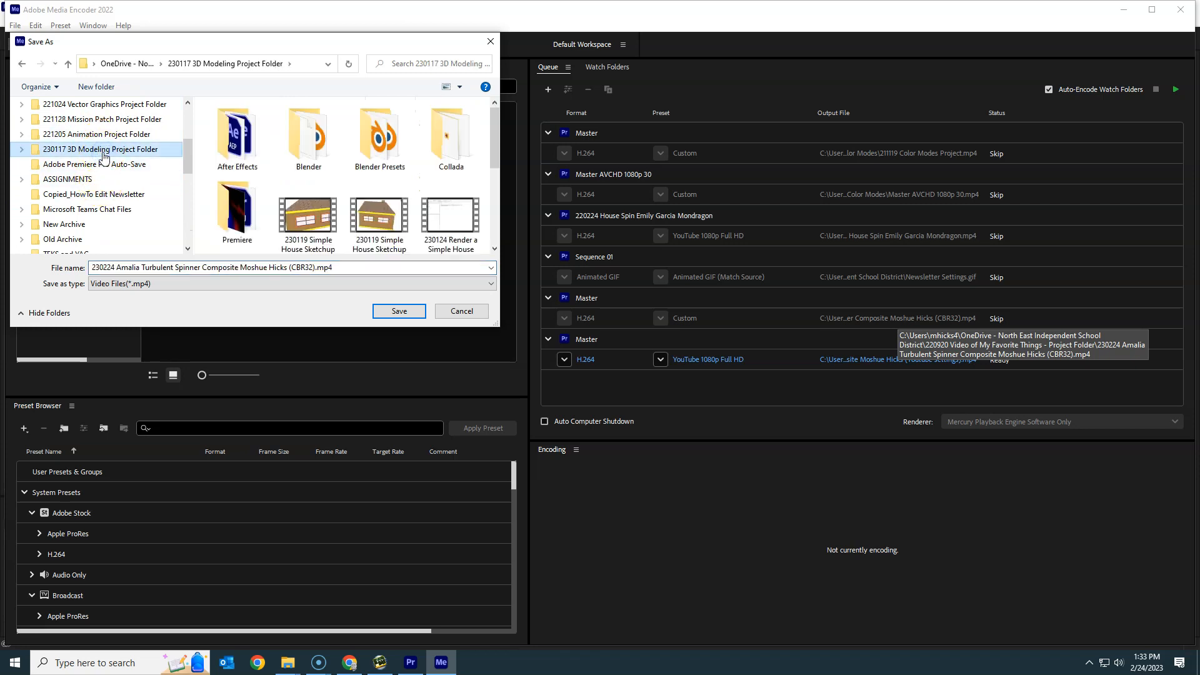
pyautogui.click(219, 225)
pyautogui.click(382, 310)
pyautogui.doubleClick(307, 133)
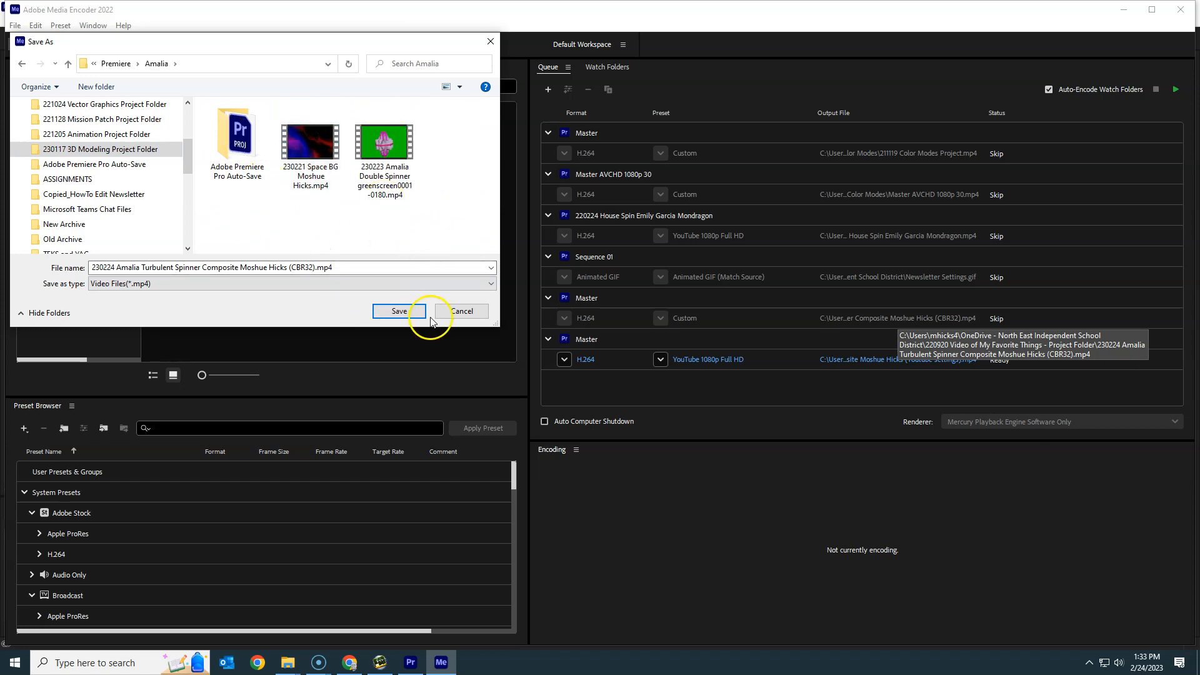
pyautogui.click(410, 316)
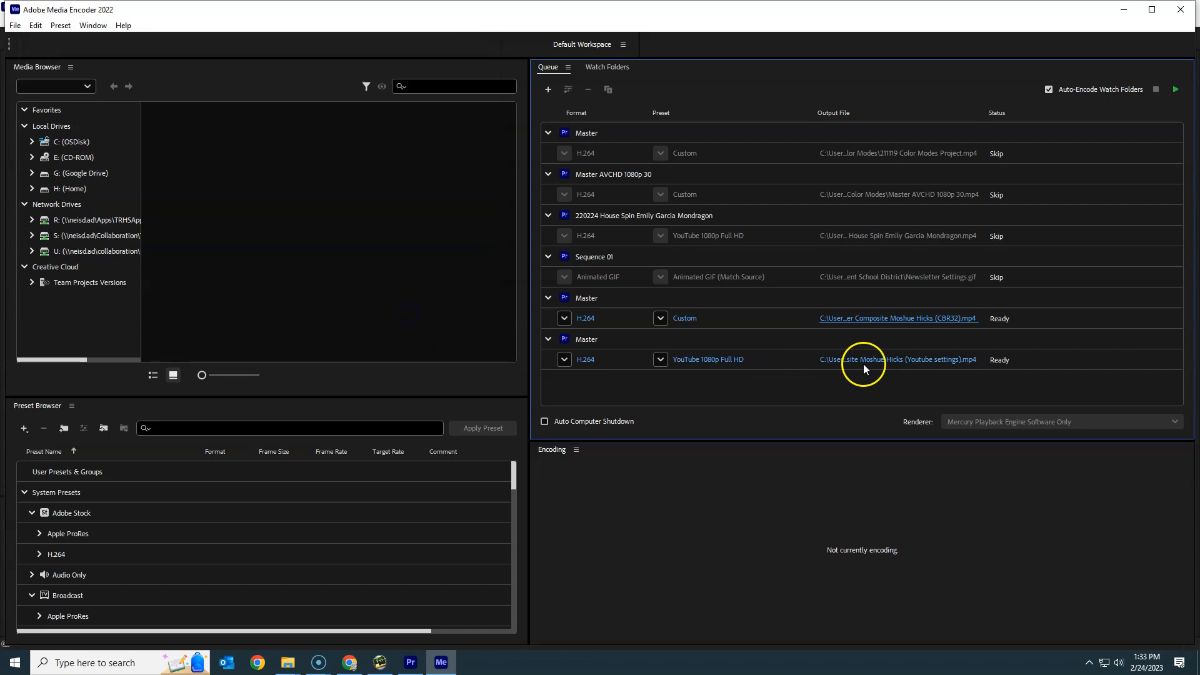
# Save the YouTube-preset job's output location as the same Premiere > Amalia folder in the 230117 3D Modeling Project Folder
pyautogui.click(862, 362)
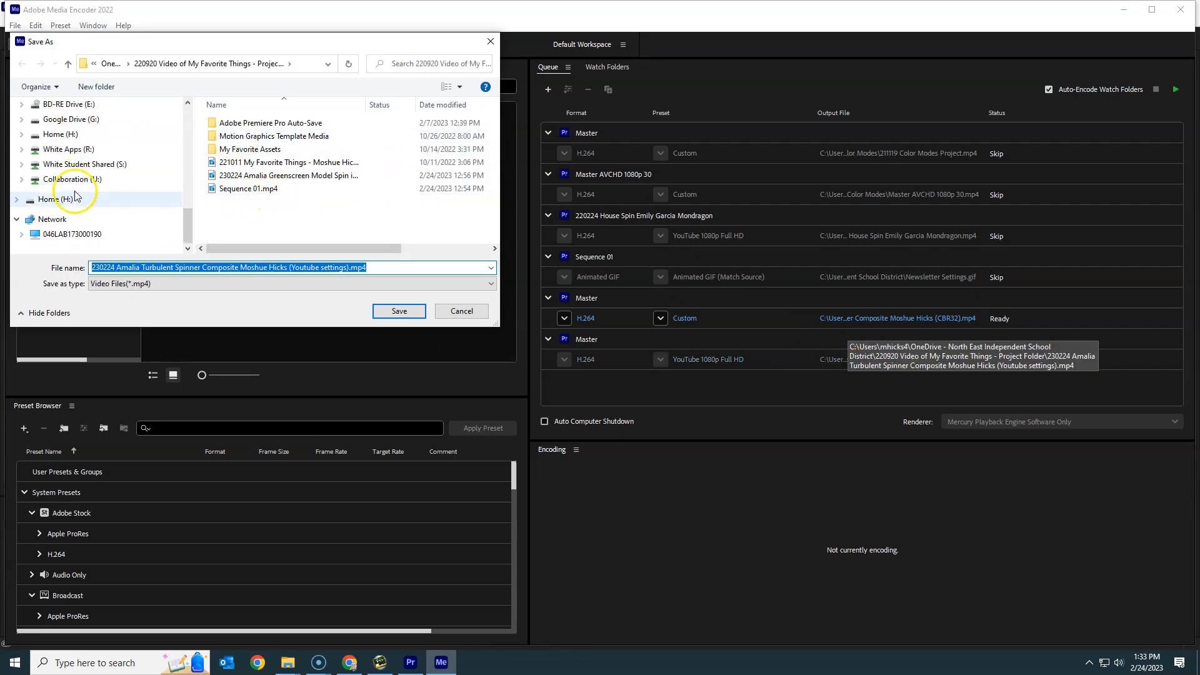
pyautogui.scroll(10, 92, 231)
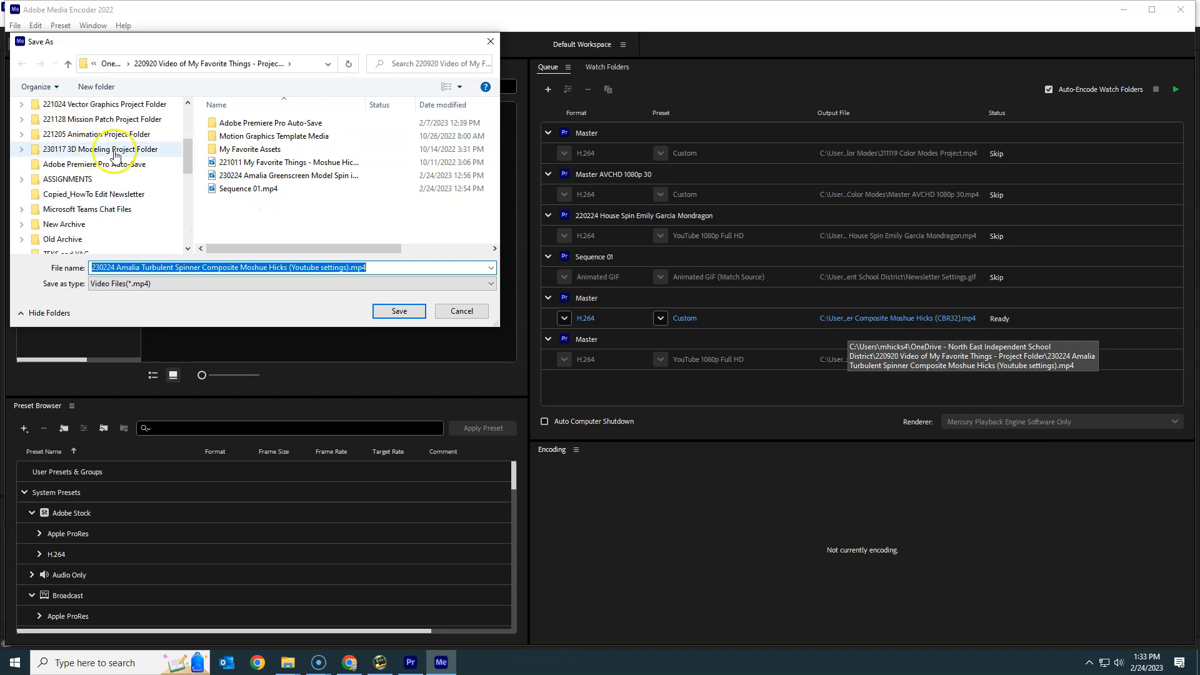
pyautogui.click(109, 149)
pyautogui.doubleClick(237, 212)
pyautogui.click(399, 311)
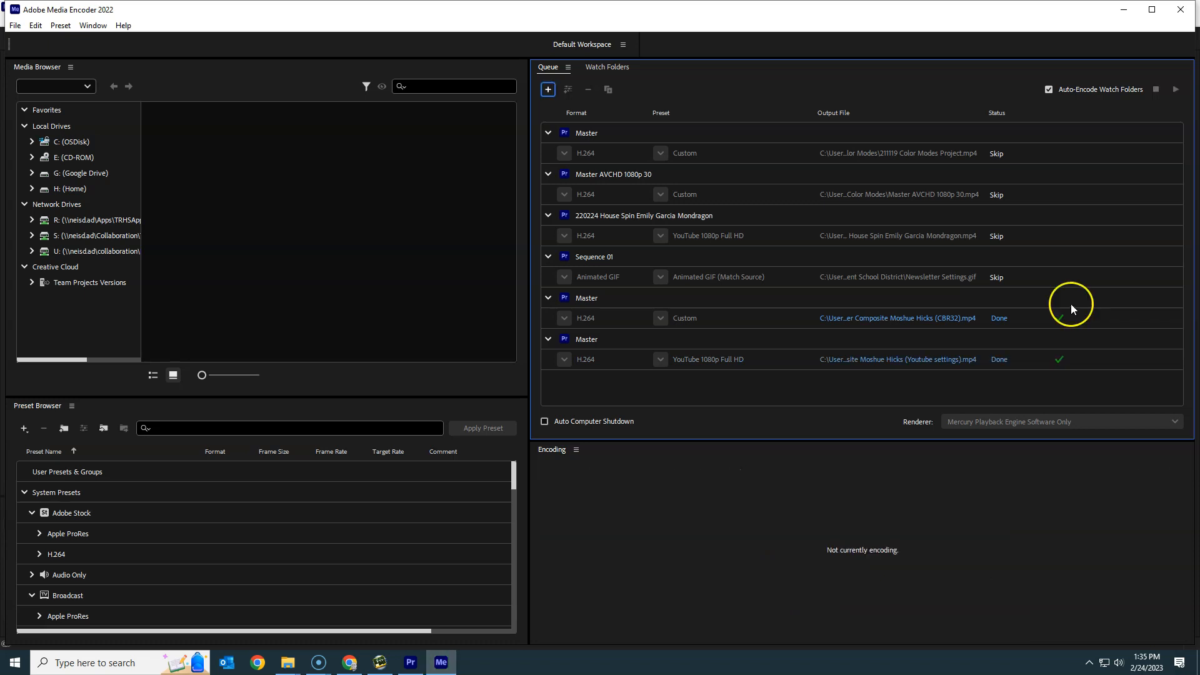
# Switch to the Amalia folder in File Explorer and widen the Name column to check the exported files' full names
pyautogui.click(288, 661)
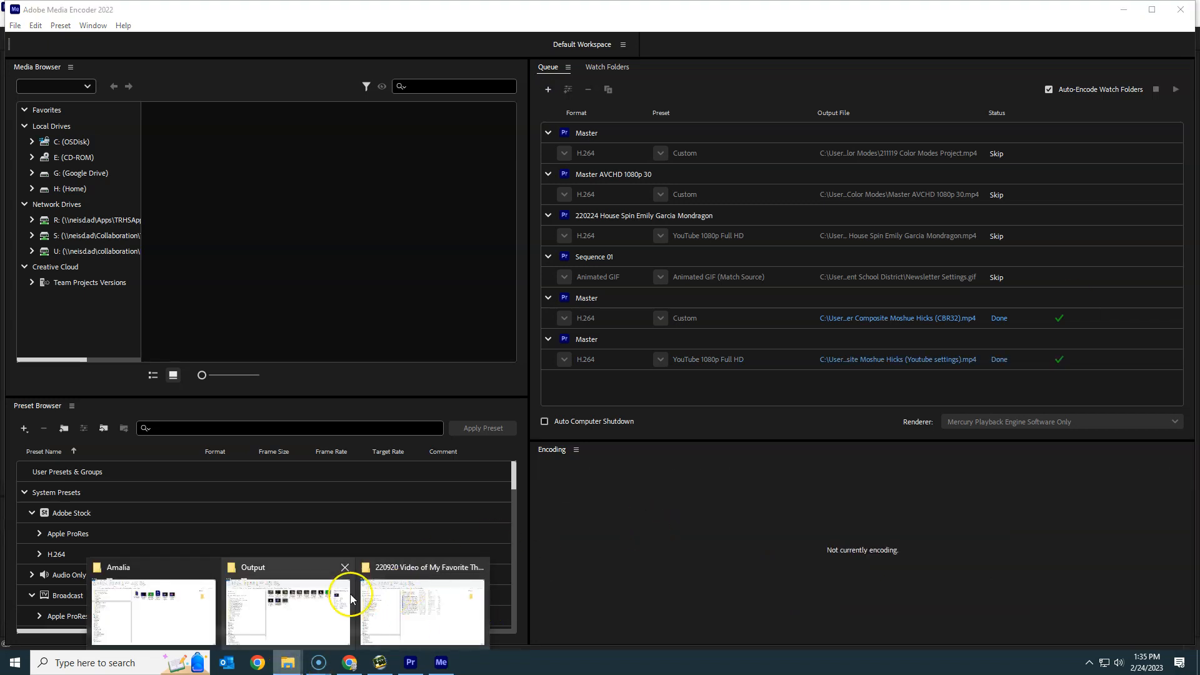
pyautogui.click(308, 595)
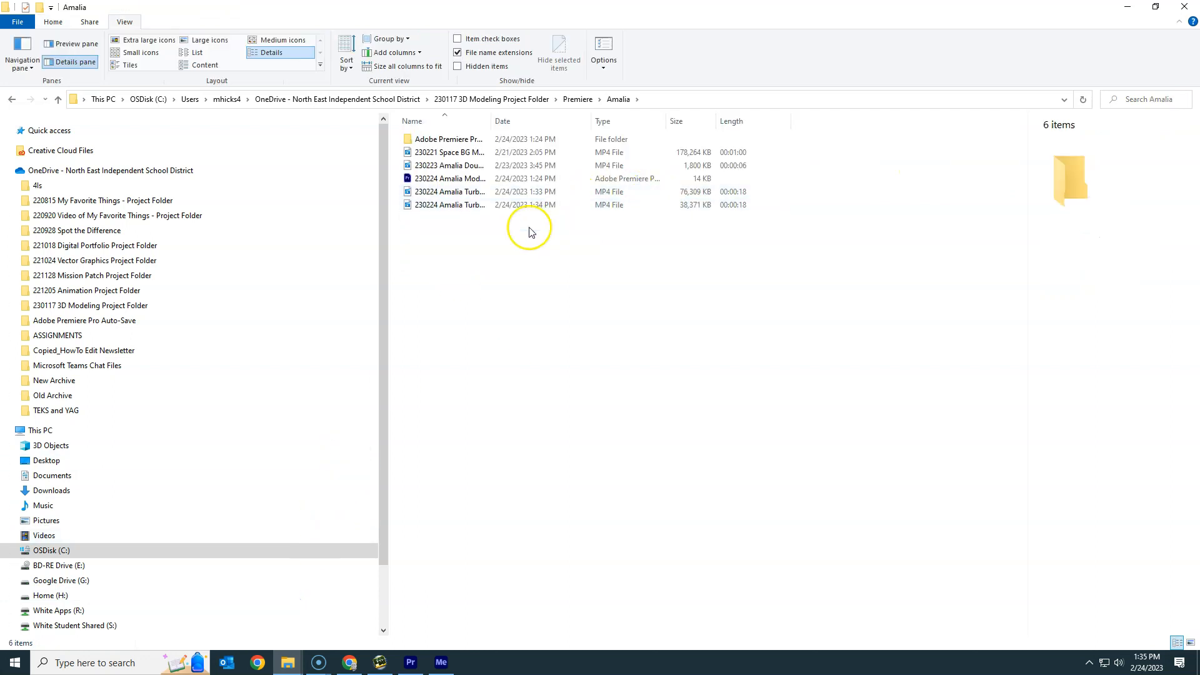
pyautogui.moveTo(491, 120); pyautogui.dragTo(730, 123)
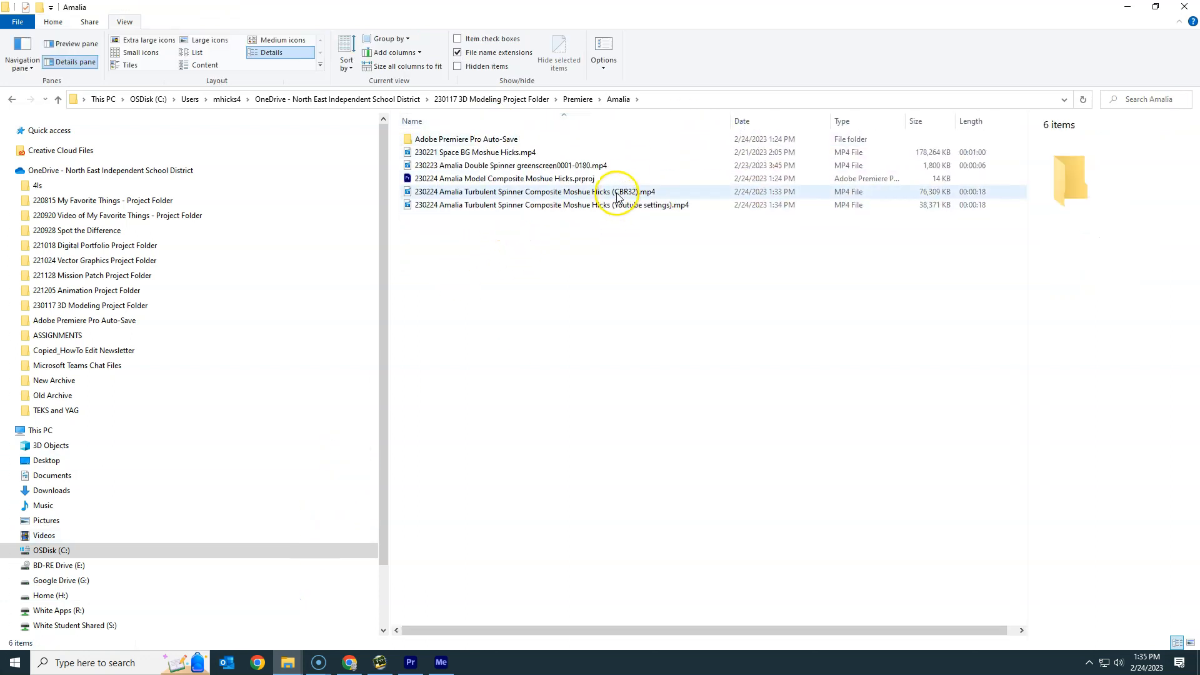